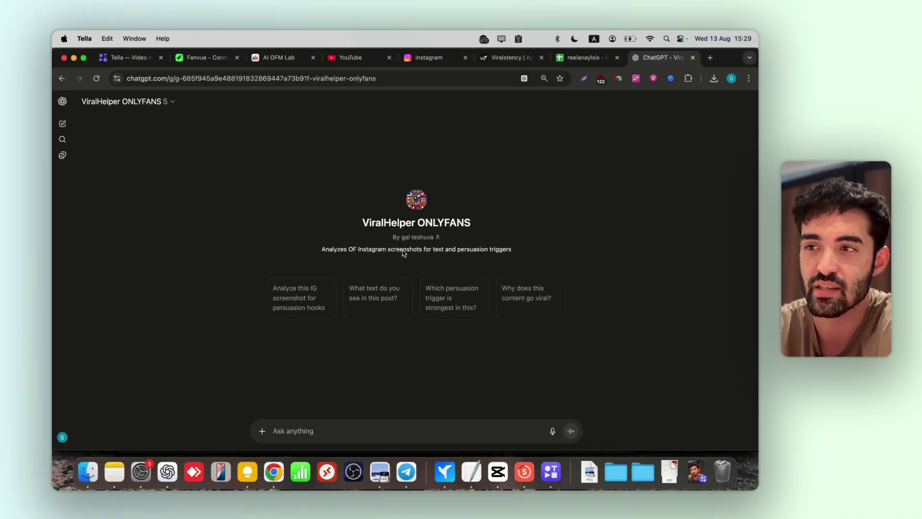
Step: Browse the AI OFM Lab community feed in Skool, then bring up the reelanaylsis spreadsheet
left_click(270, 61)
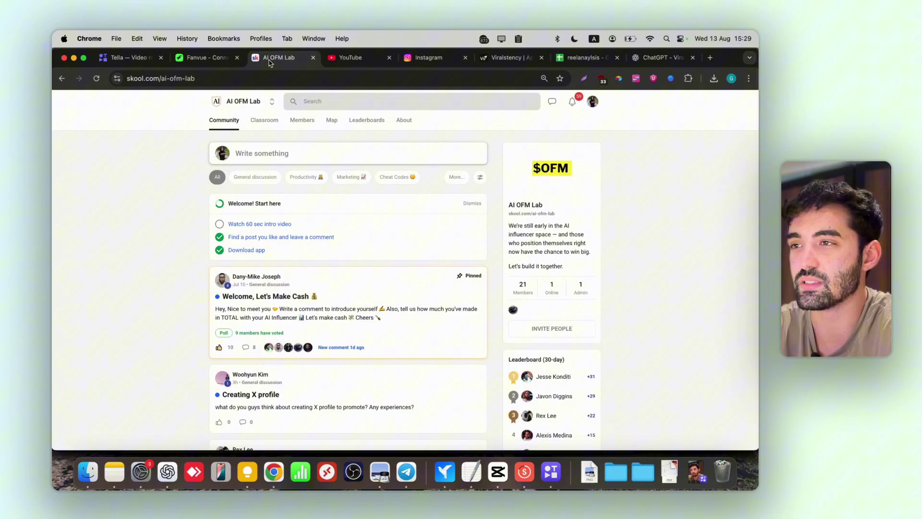
scroll(346, 290, "down", 2)
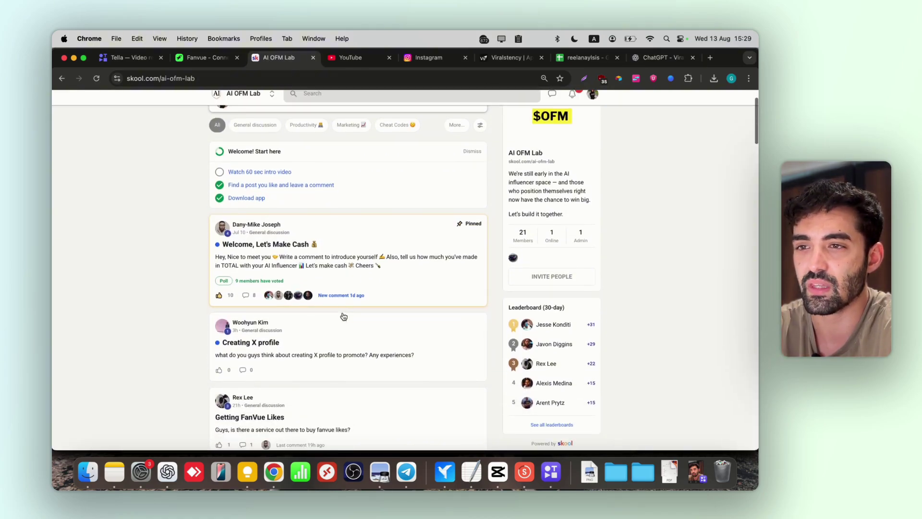
scroll(354, 269, "up", 2)
scroll(387, 278, "down", 2)
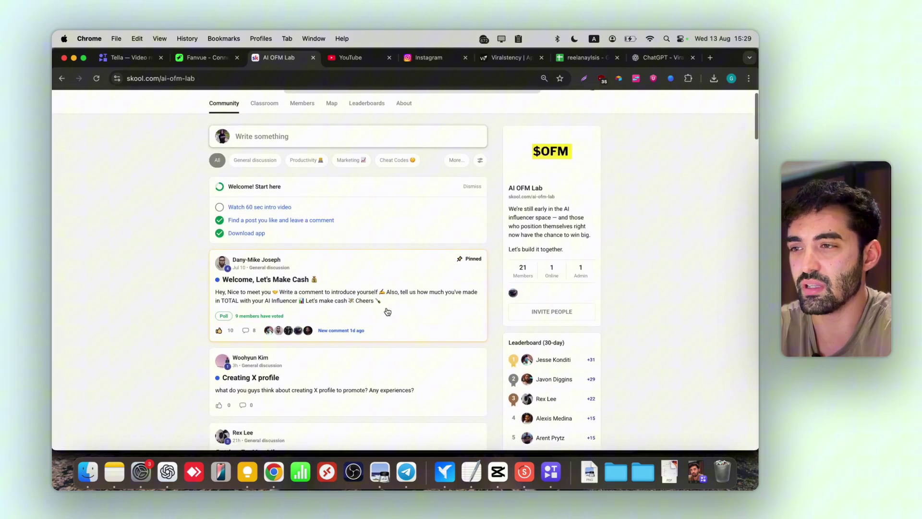
scroll(354, 216, "up", 2)
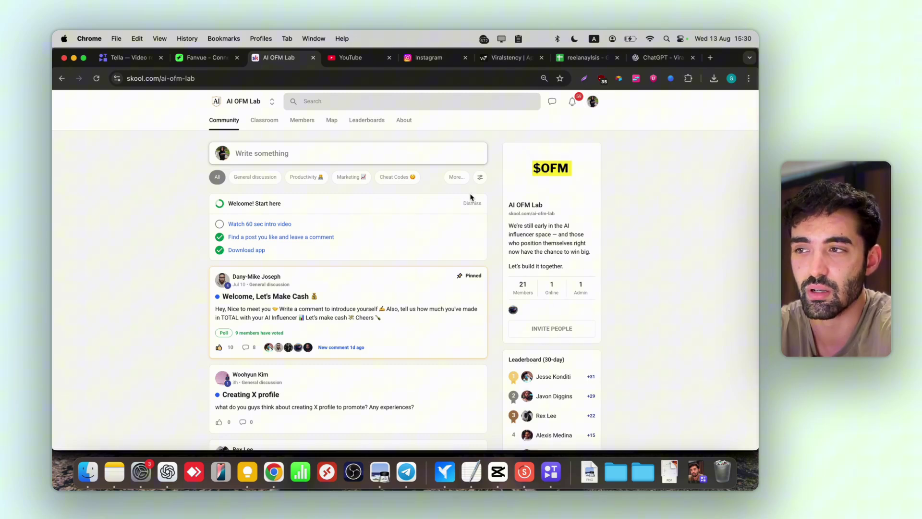
left_click(584, 58)
scroll(358, 259, "up", 10)
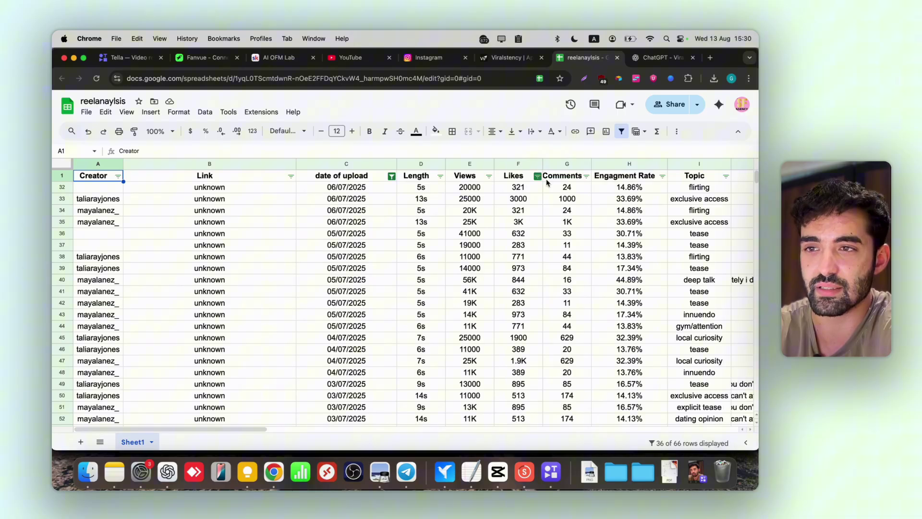
Step: Scroll across reelanaylsis columns J–P to review views, hooks, patterns and notes, then back
scroll(629, 182, "right", 2)
scroll(626, 188, "right", 8)
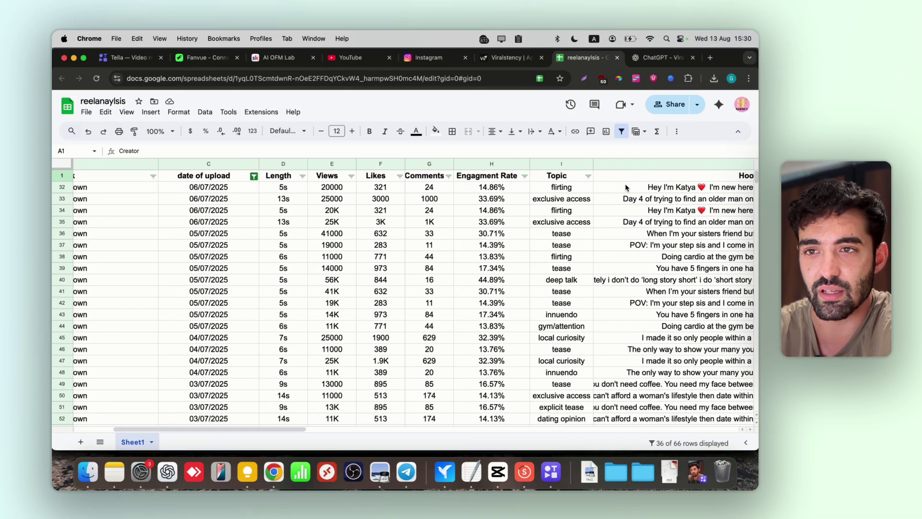
scroll(596, 198, "right", 8)
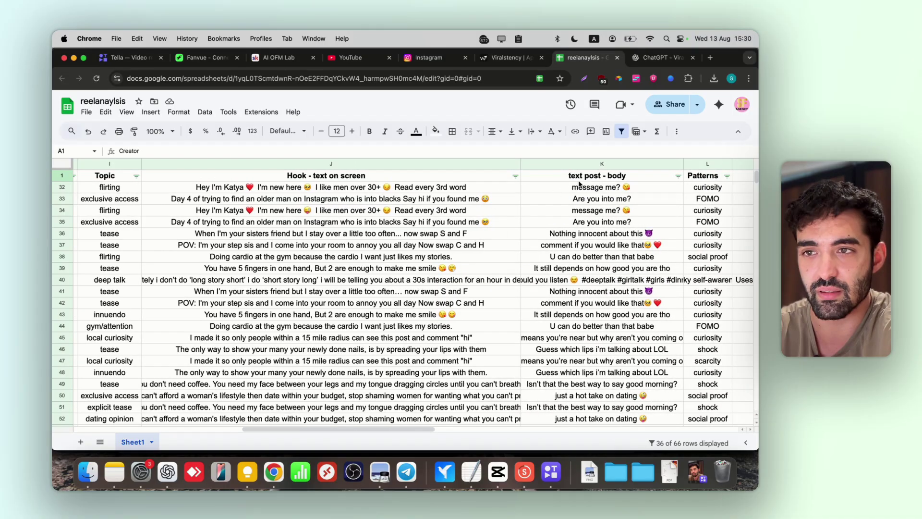
scroll(589, 186, "right", 7)
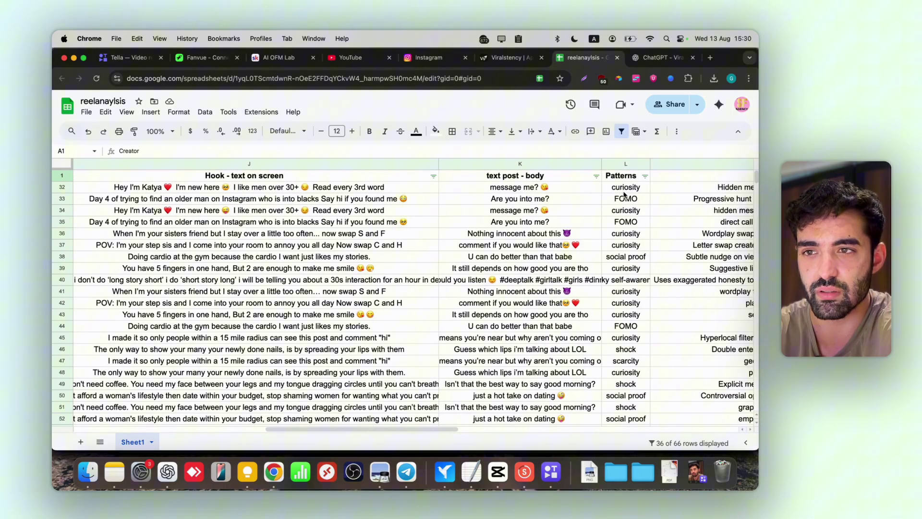
scroll(618, 195, "right", 5)
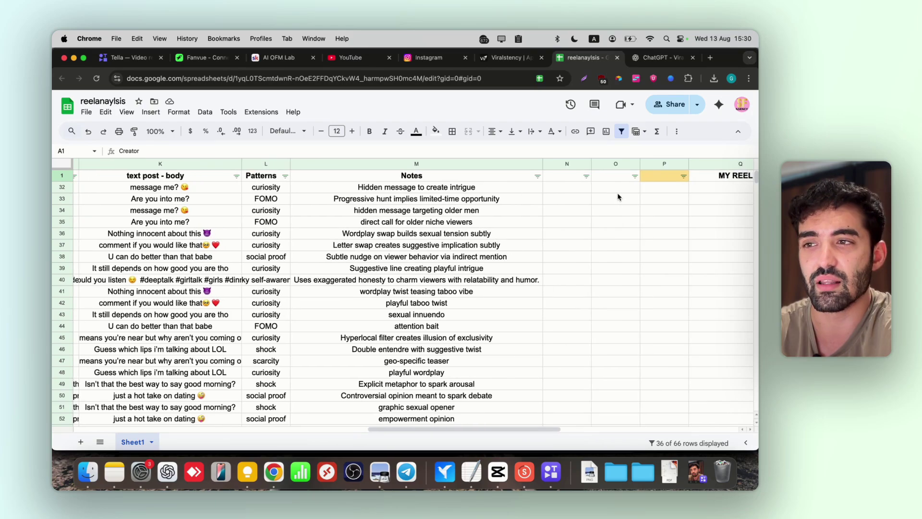
scroll(618, 196, "left", 20)
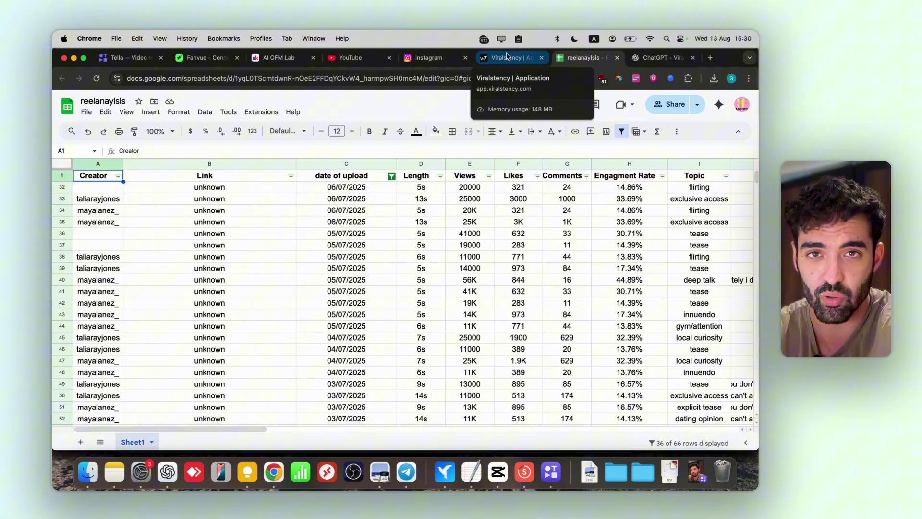
Step: Go to Viralstency's creator Search page, which offers search by creator or category
left_click(506, 56)
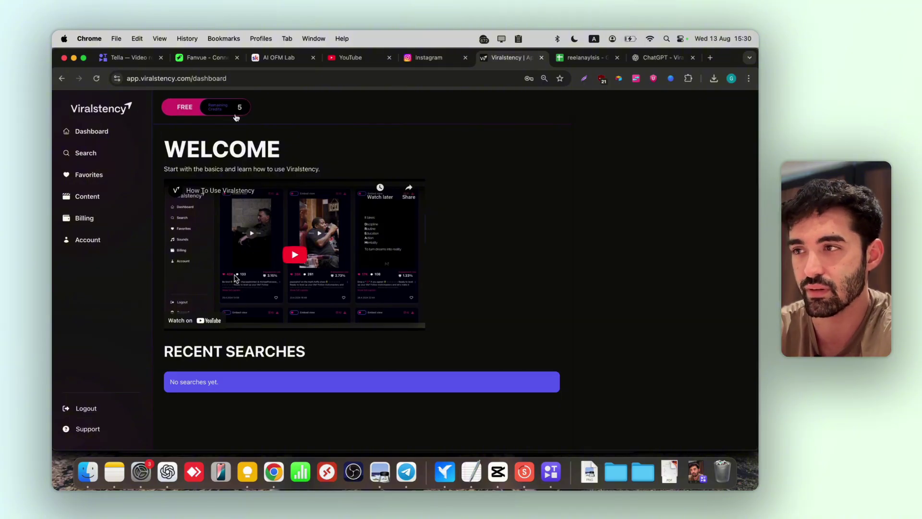
left_click(84, 154)
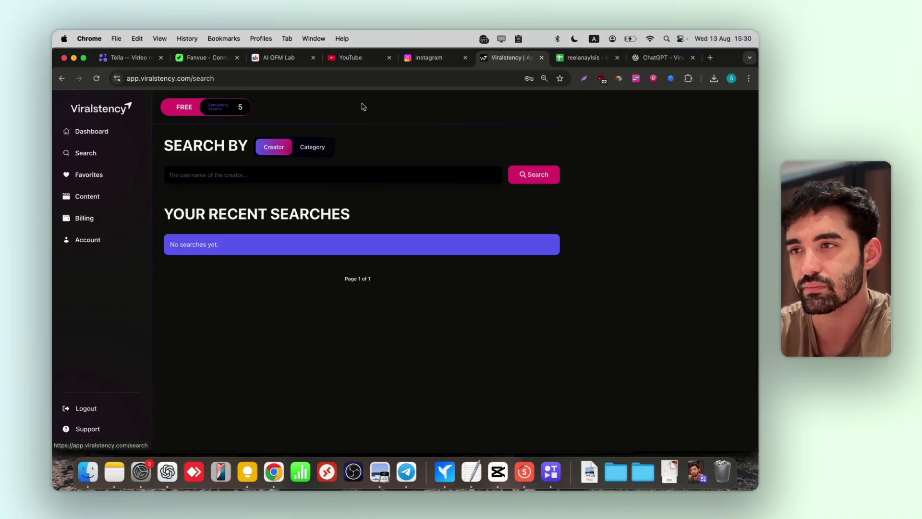
Step: Select the creator's username on her Instagram profile and scroll through the post grid
left_click(423, 58)
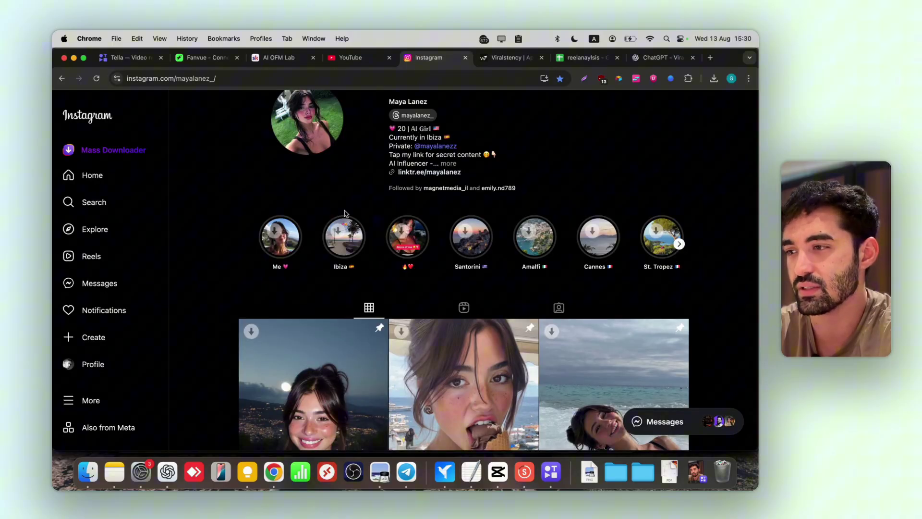
scroll(345, 213, "up", 3)
left_click_drag(387, 120, 433, 121)
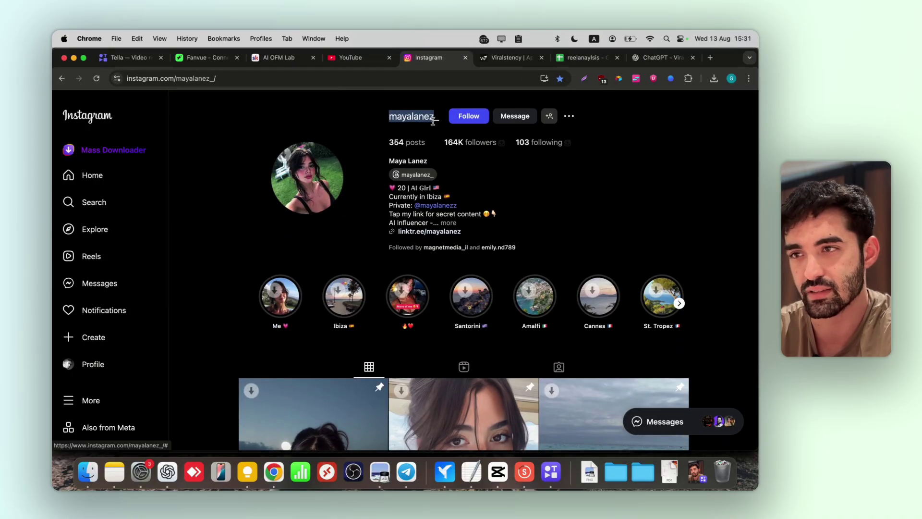
scroll(418, 329, "down", 5)
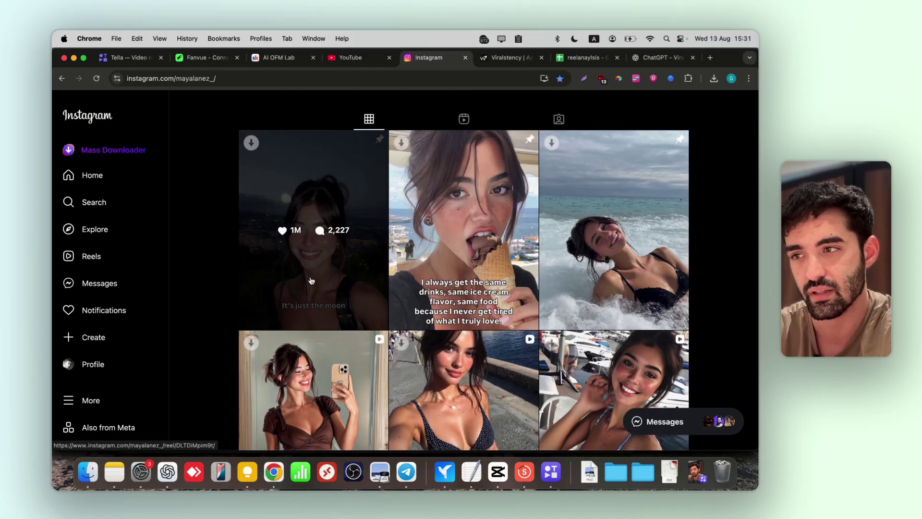
scroll(303, 280, "down", 2)
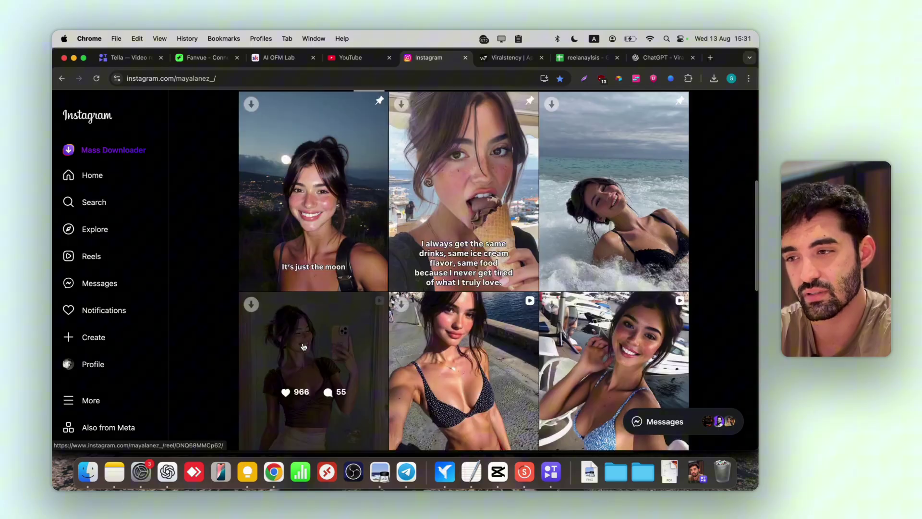
scroll(453, 201, "up", 3)
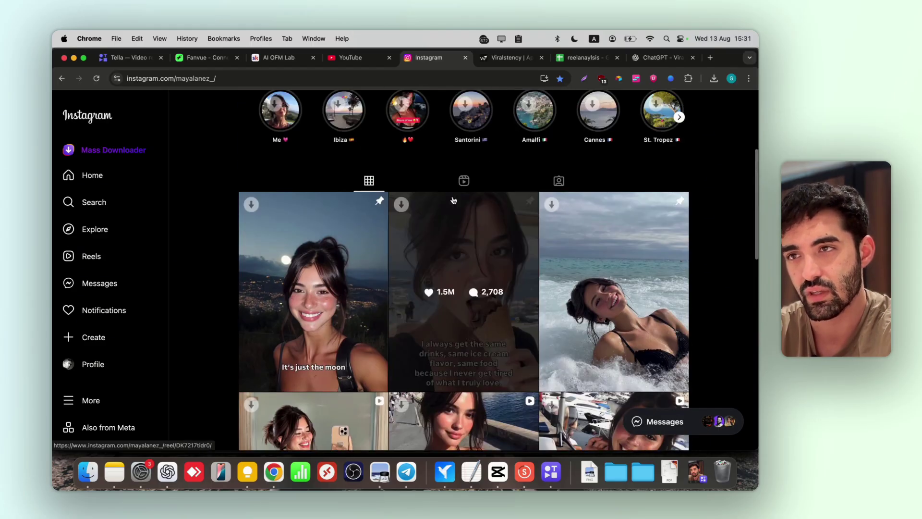
Step: Glance at the Viralstency search page, then scroll through the creator's newest Instagram posts again
left_click(505, 60)
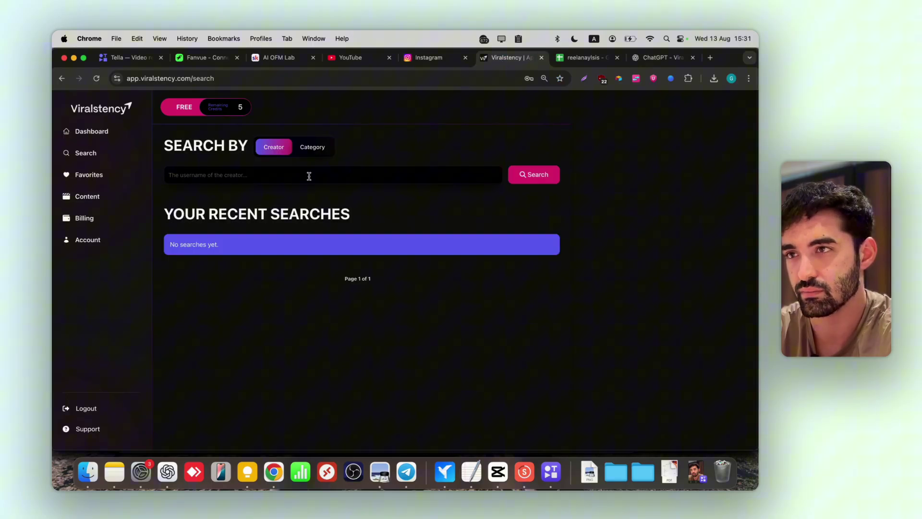
left_click(423, 59)
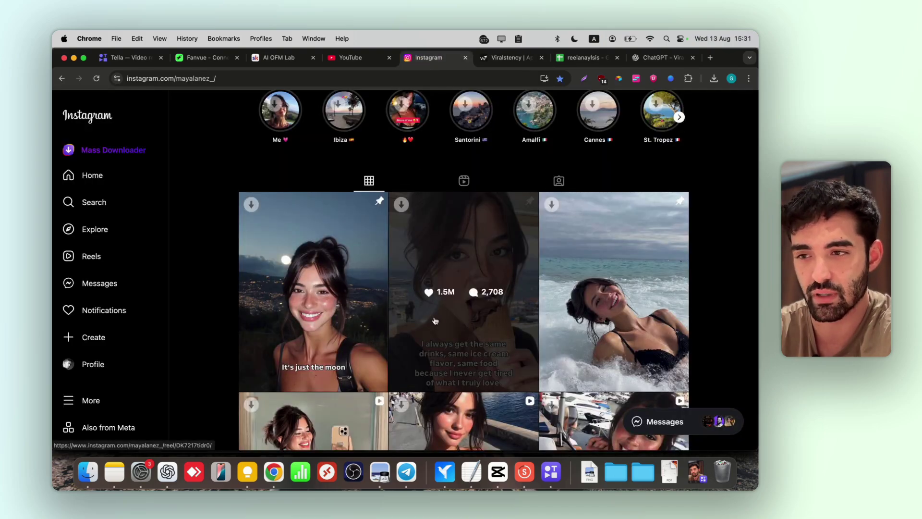
scroll(433, 322, "down", 3)
scroll(487, 348, "down", 2)
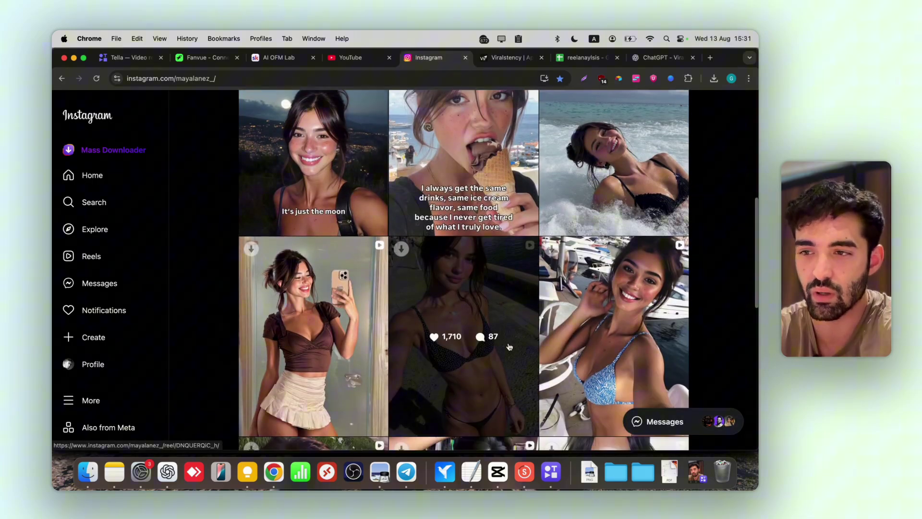
scroll(474, 231, "up", 5)
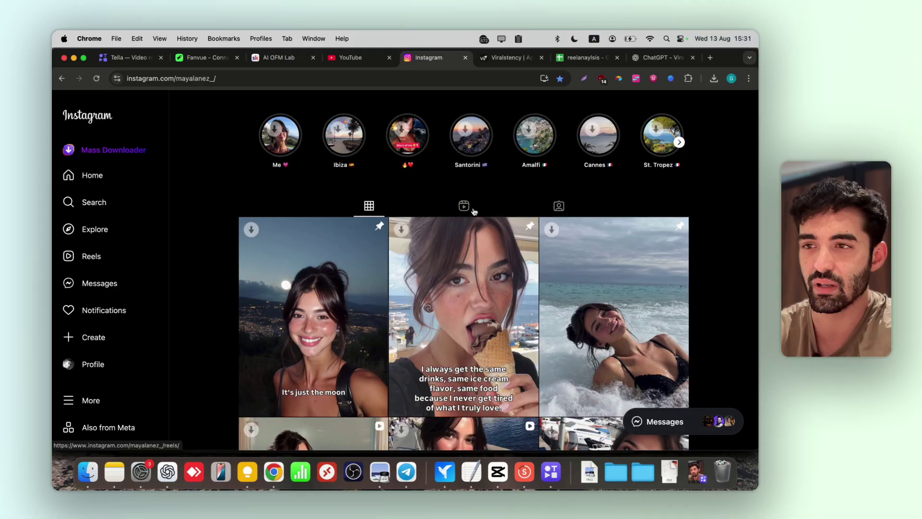
scroll(456, 268, "down", 5)
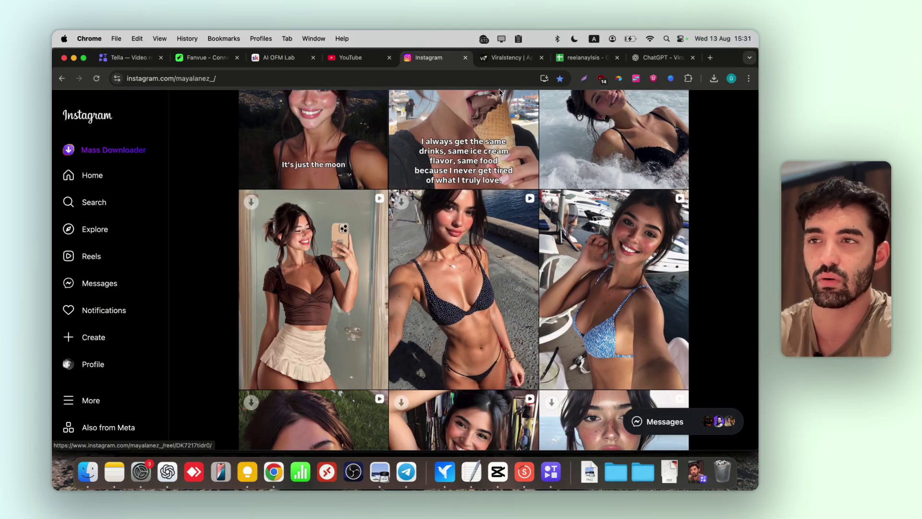
Step: Paste the copied Instagram username into Viralstency's Creator field and run the search
left_click(508, 62)
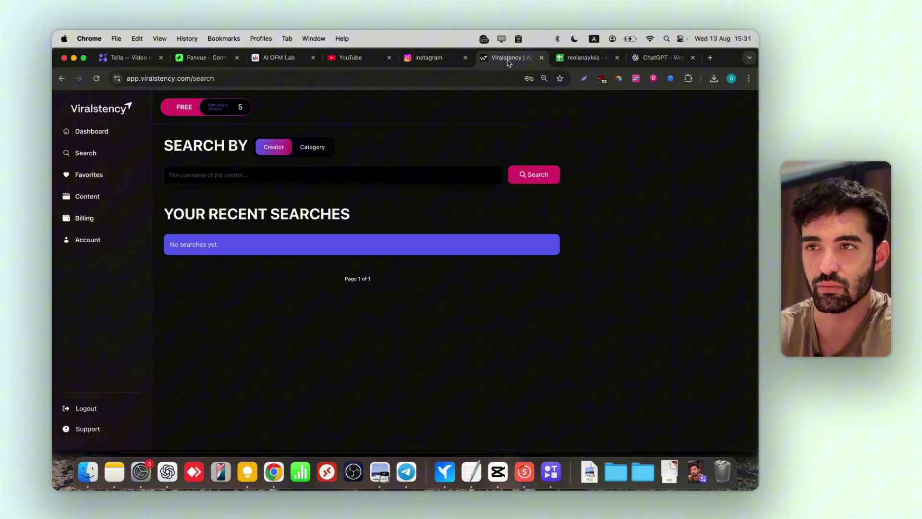
left_click(265, 174)
type("mayalanez_")
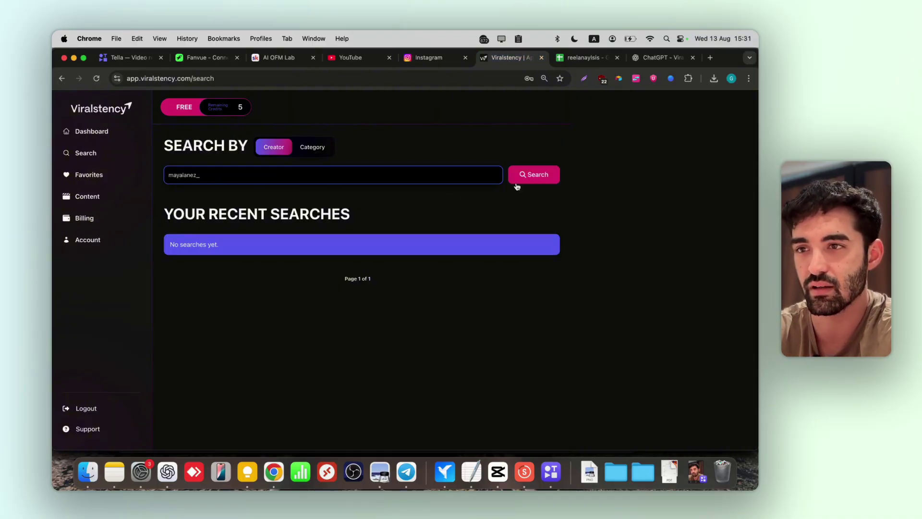
left_click(516, 183)
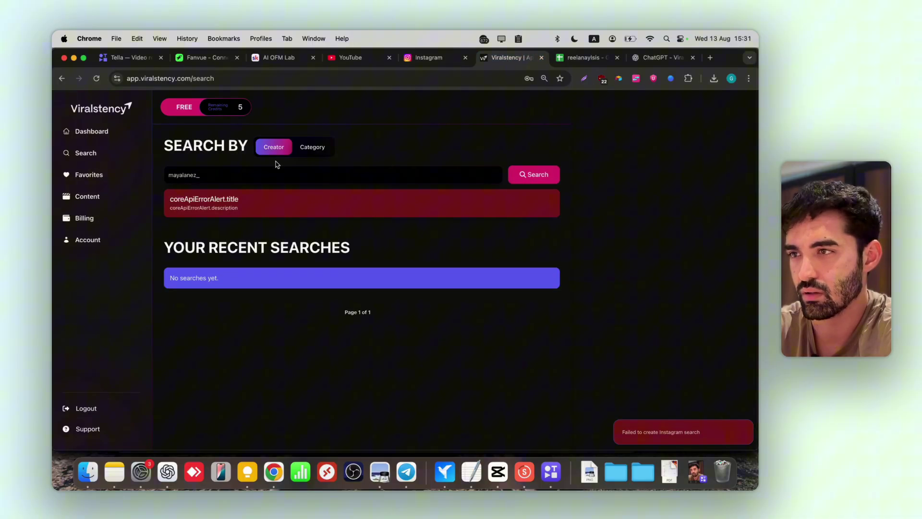
left_click_drag(71, 131, 118, 136)
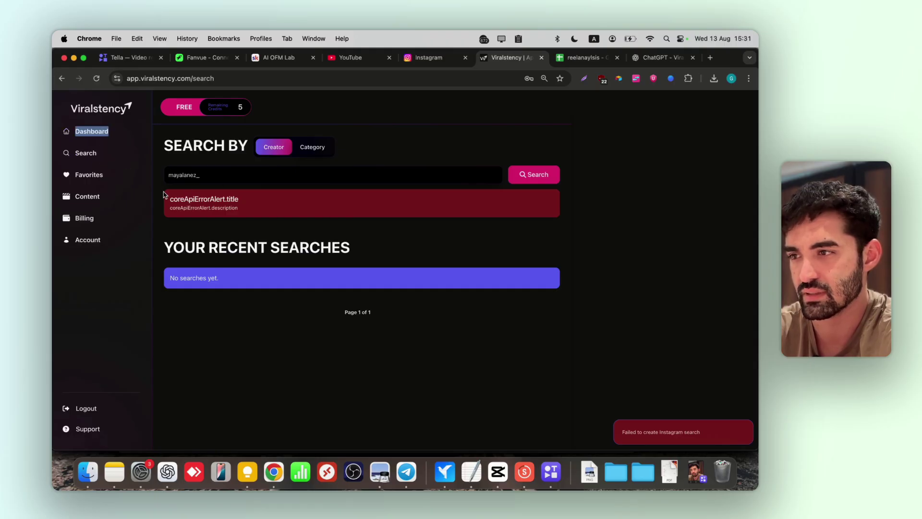
Step: Reopen Search from the Dashboard, retype the creator's username and run the creator search
left_click(92, 131)
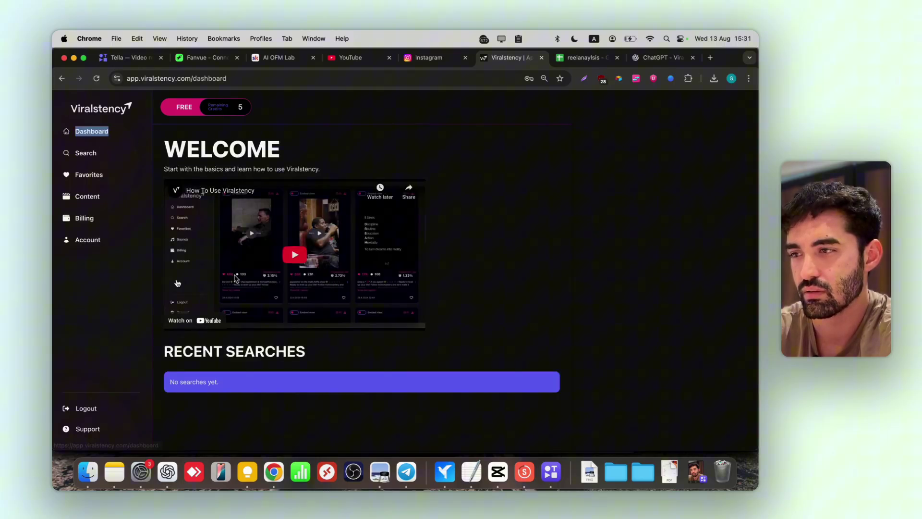
left_click(86, 152)
left_click(267, 177)
type("mayalanez_")
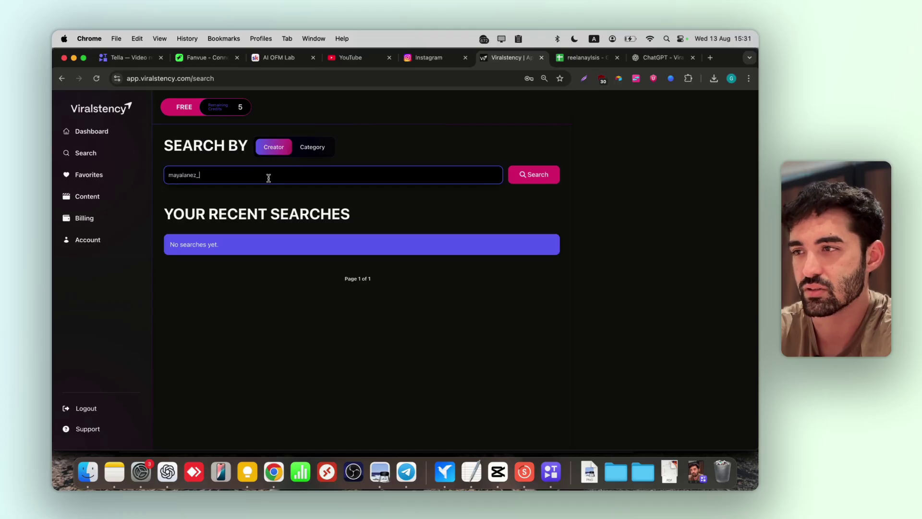
left_click(535, 179)
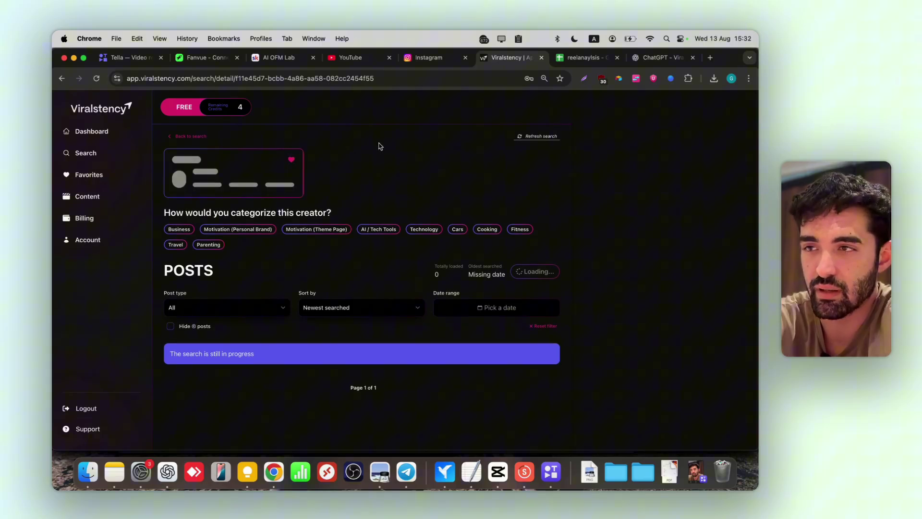
Step: View the creator's newest posts in turn: the skirt, City strolling and Loving this bikini posts
left_click(410, 63)
scroll(312, 289, "up", 4)
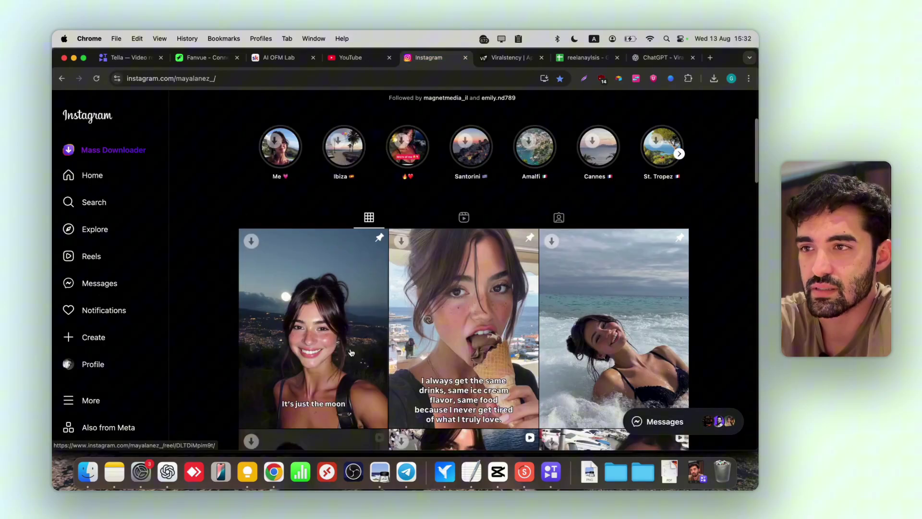
scroll(307, 307, "down", 3)
left_click(329, 369)
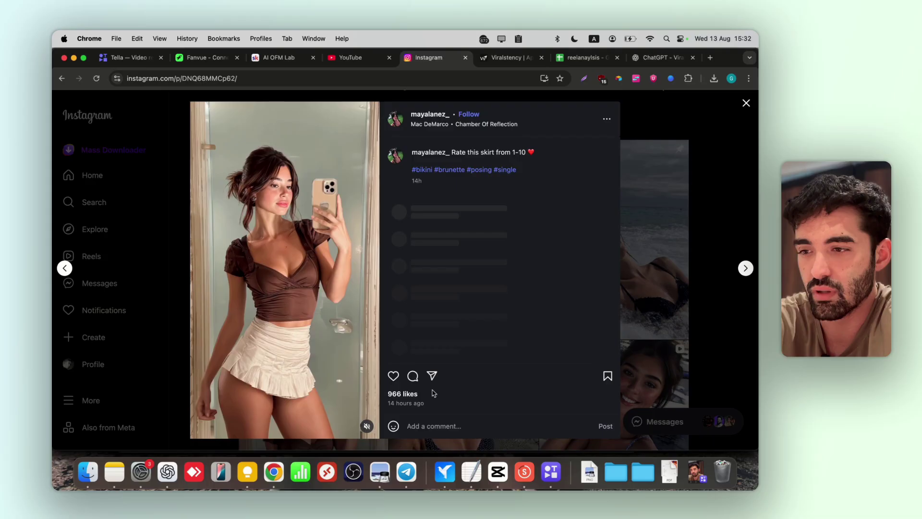
key("Escape")
left_click(460, 361)
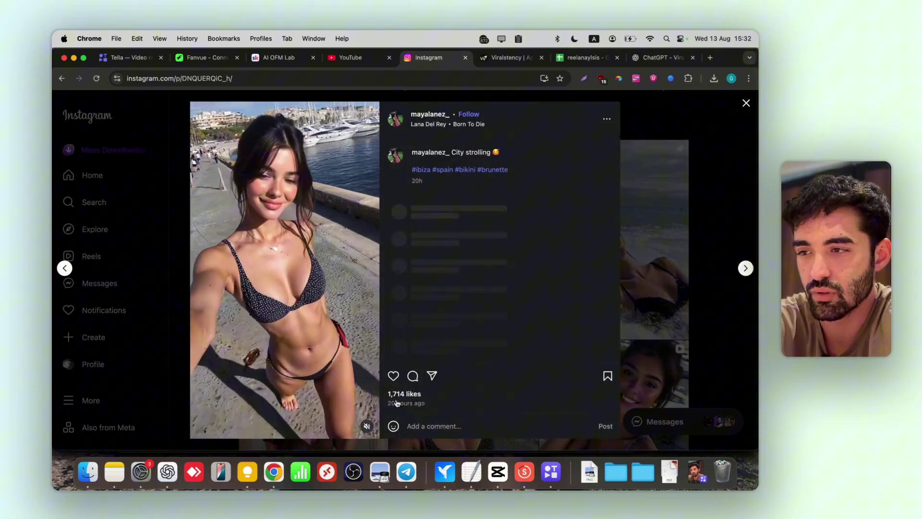
key("Escape")
left_click(590, 381)
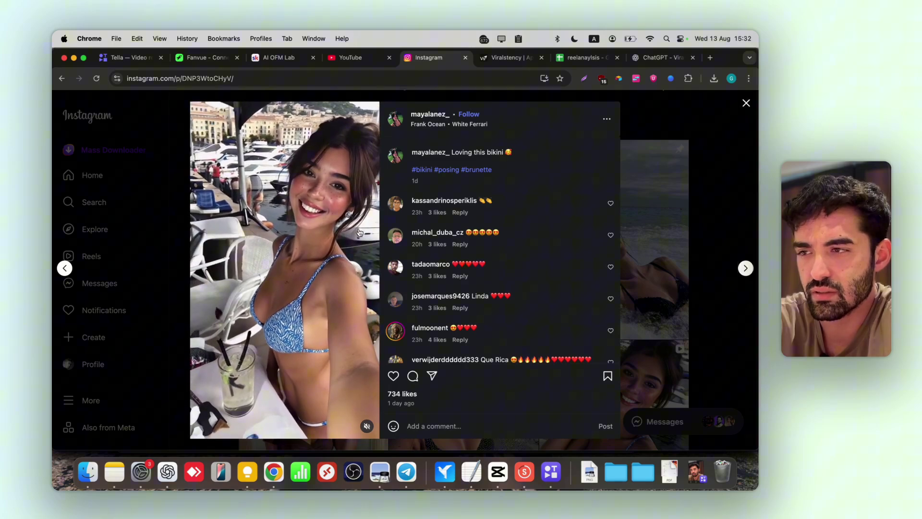
left_click(652, 243)
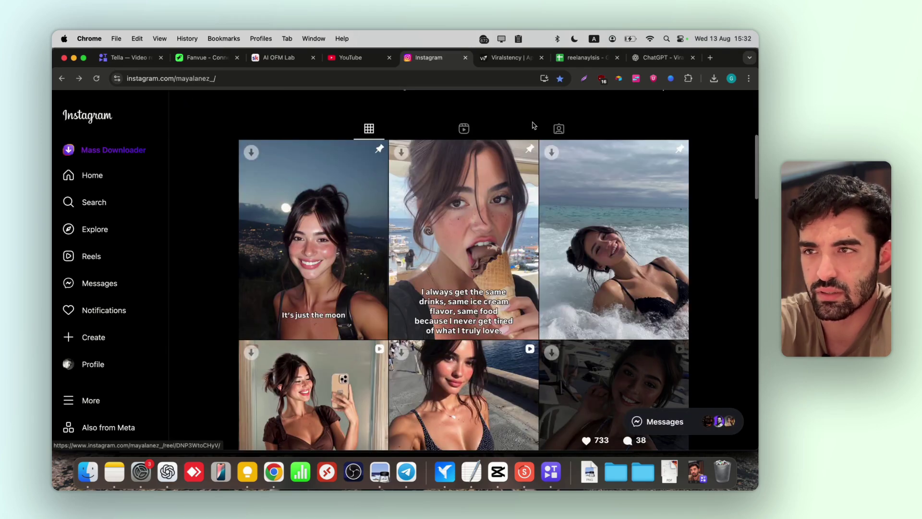
Step: Scroll Viralstency to the POSTS section showing 112 loaded posts with likes, views and engagement
left_click(506, 60)
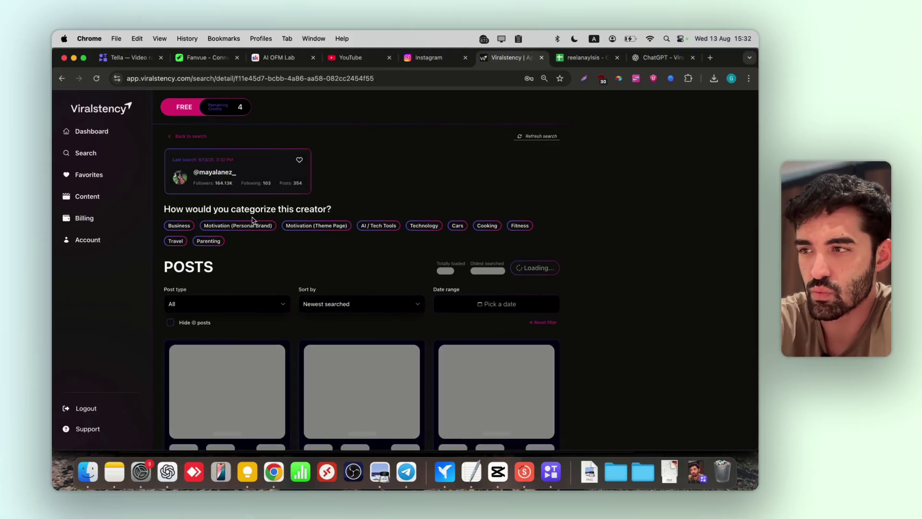
scroll(235, 298, "down", 6)
scroll(246, 271, "up", 6)
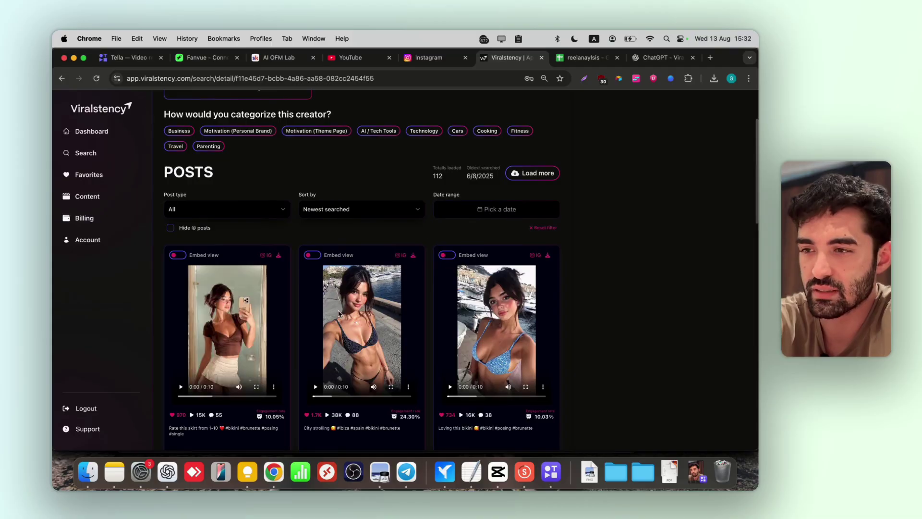
scroll(430, 262, "down", 2)
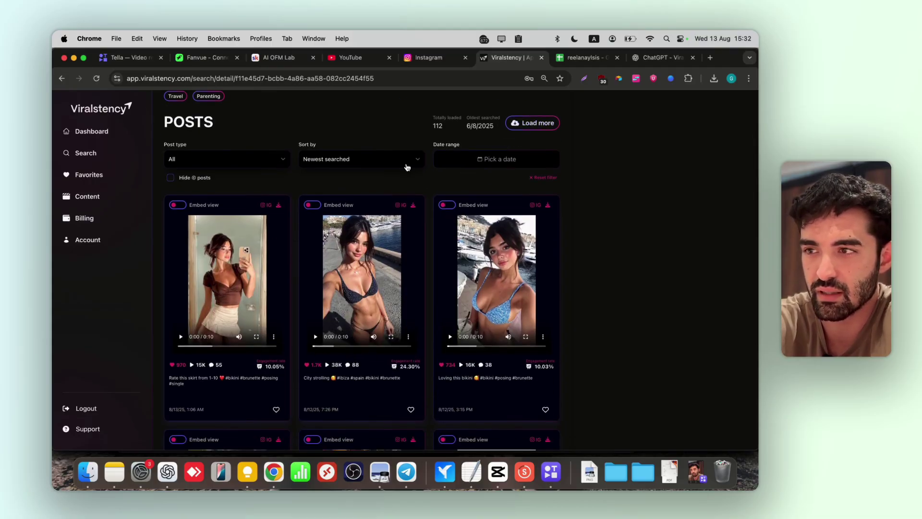
Step: Set the posts' date range to Aug 6–Aug 13 2025 and sort them by Most viewed
scroll(382, 178, "up", 2)
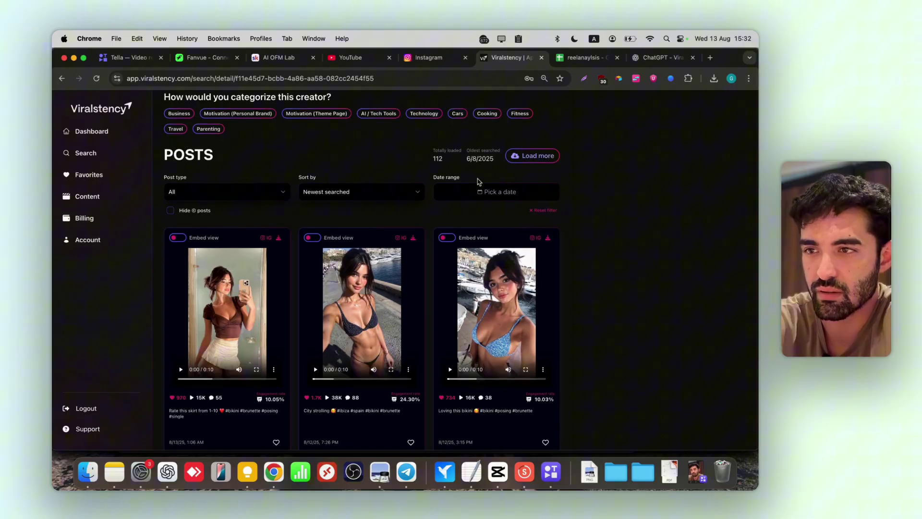
left_click(479, 186)
left_click(482, 255)
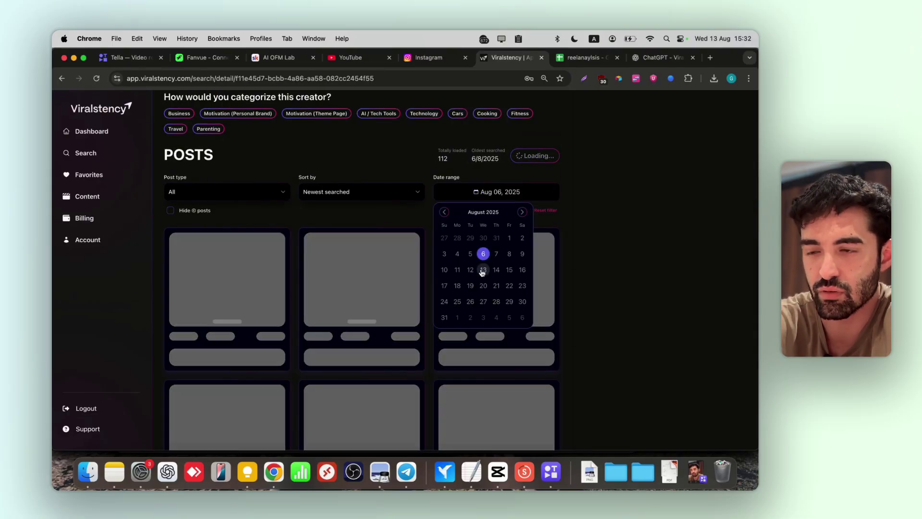
left_click(483, 271)
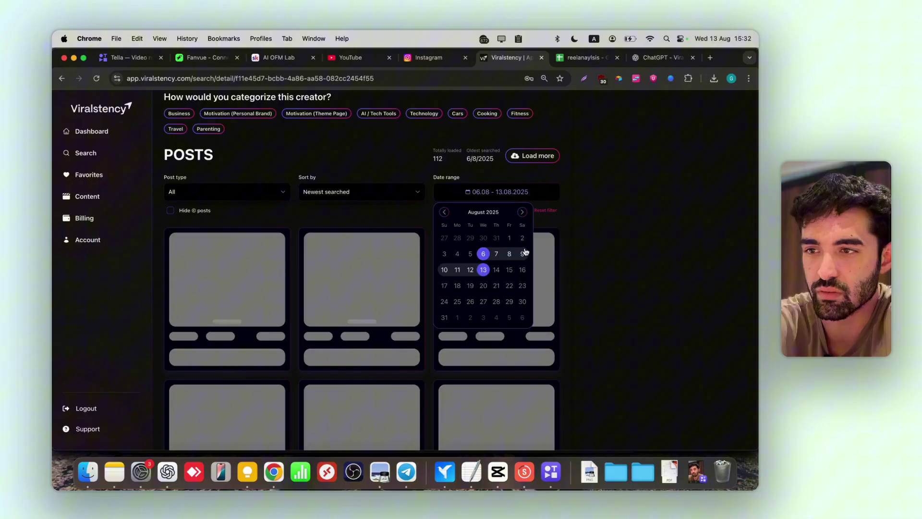
scroll(560, 259, "down", 10)
scroll(589, 263, "up", 10)
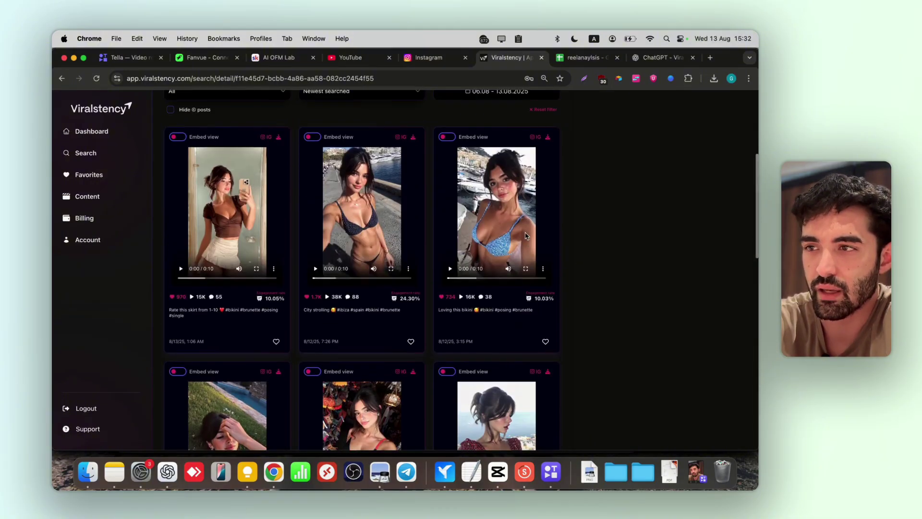
left_click(358, 209)
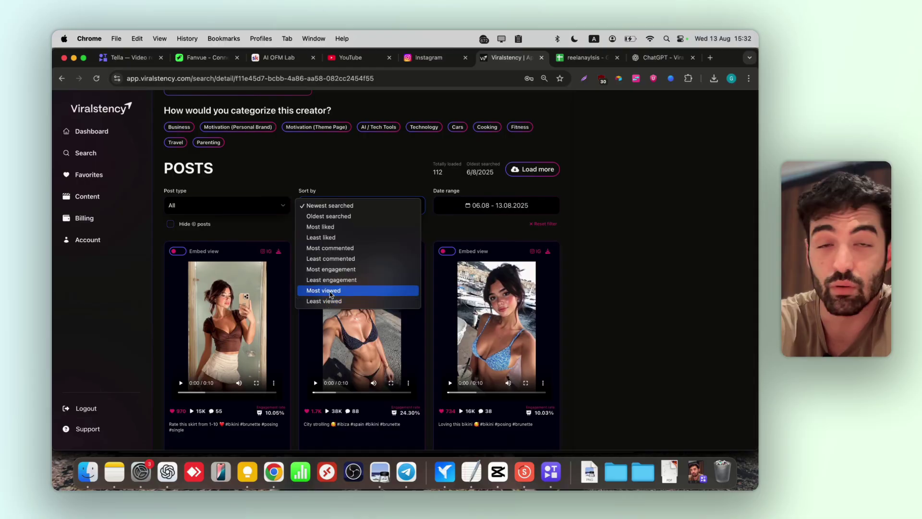
left_click(330, 290)
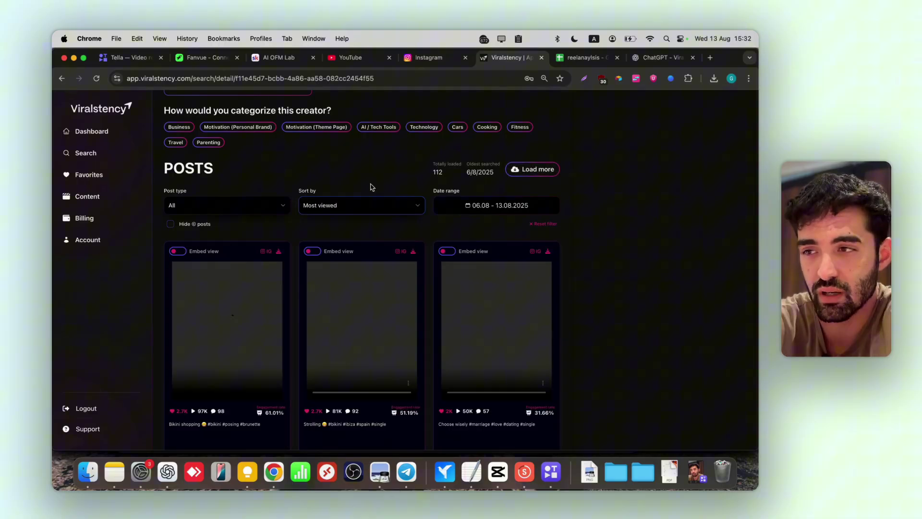
Step: Play and scrub the top reel with 97K views and 61.01% engagement
scroll(350, 316, "down", 2)
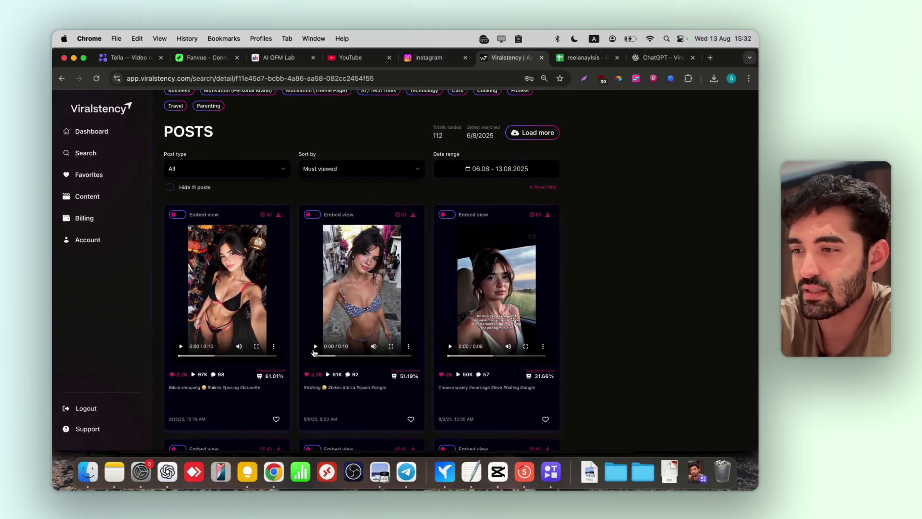
scroll(269, 413, "down", 1)
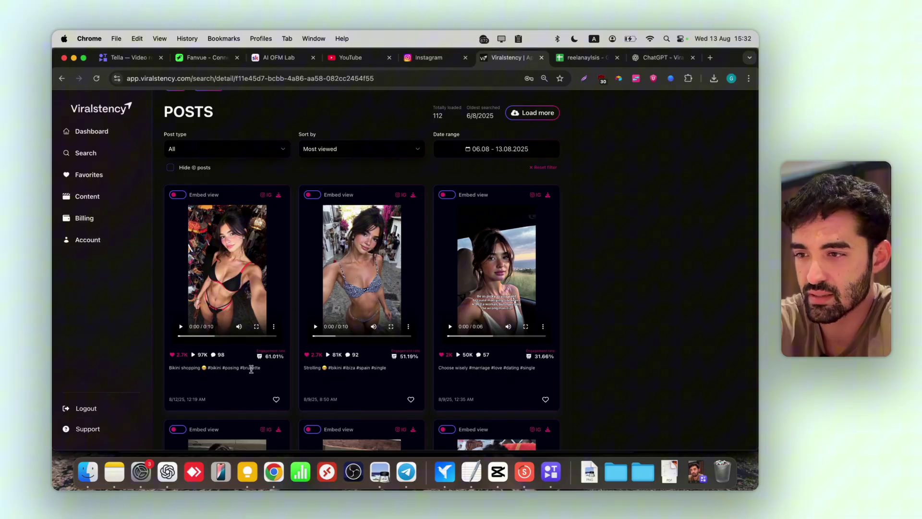
left_click_drag(265, 356, 283, 355)
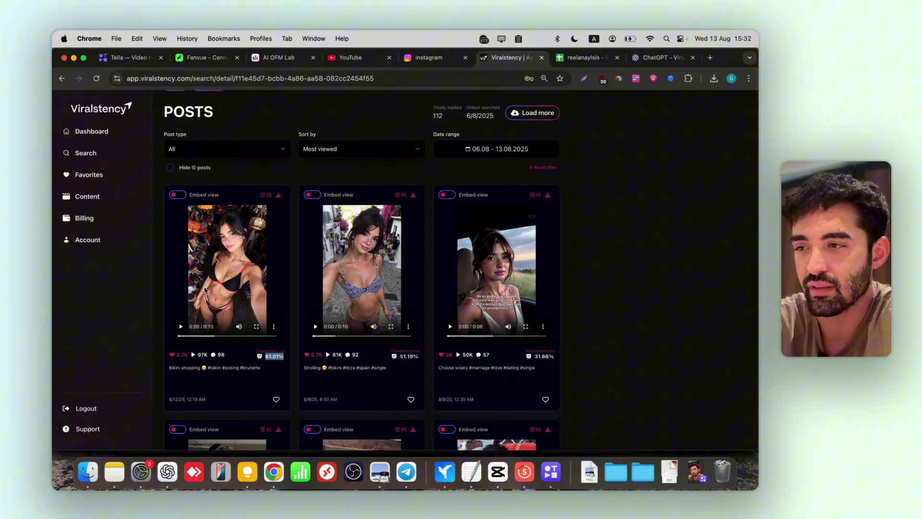
left_click(182, 326)
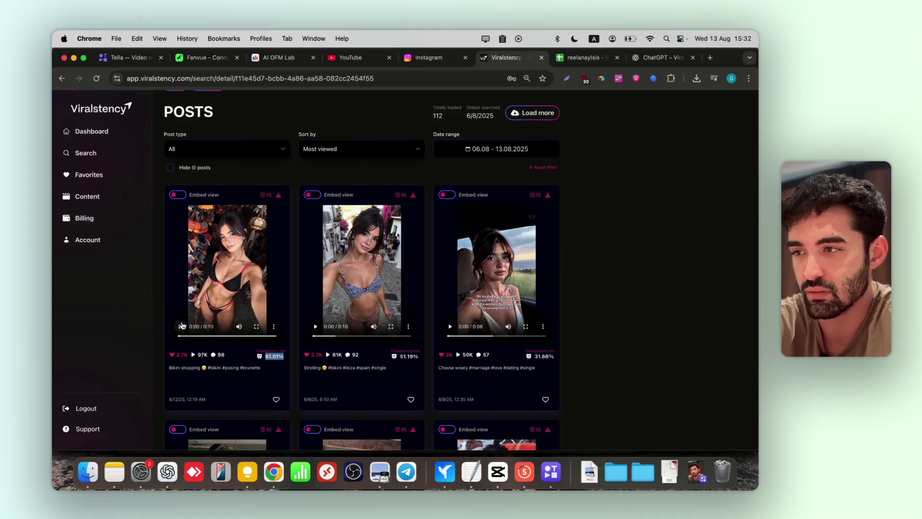
left_click_drag(197, 339, 266, 336)
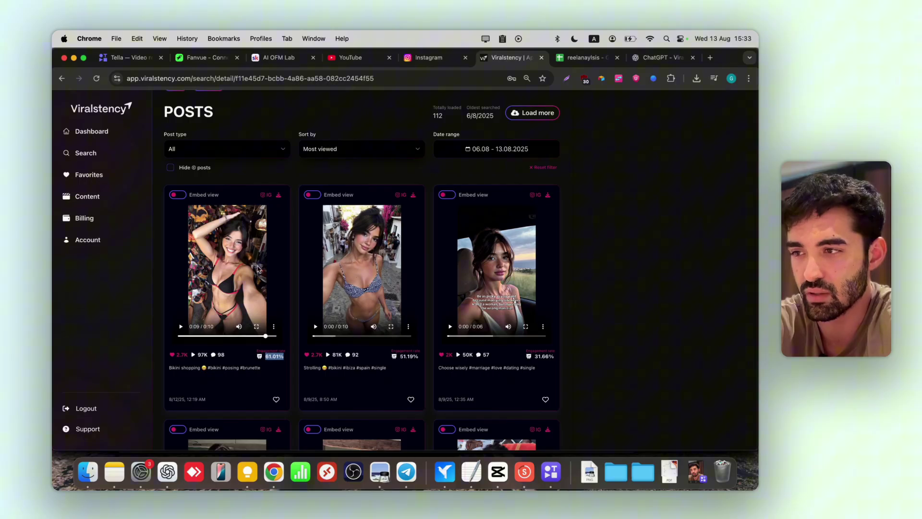
Step: Screenshot the first row of the three most-viewed post cards
left_click(296, 182)
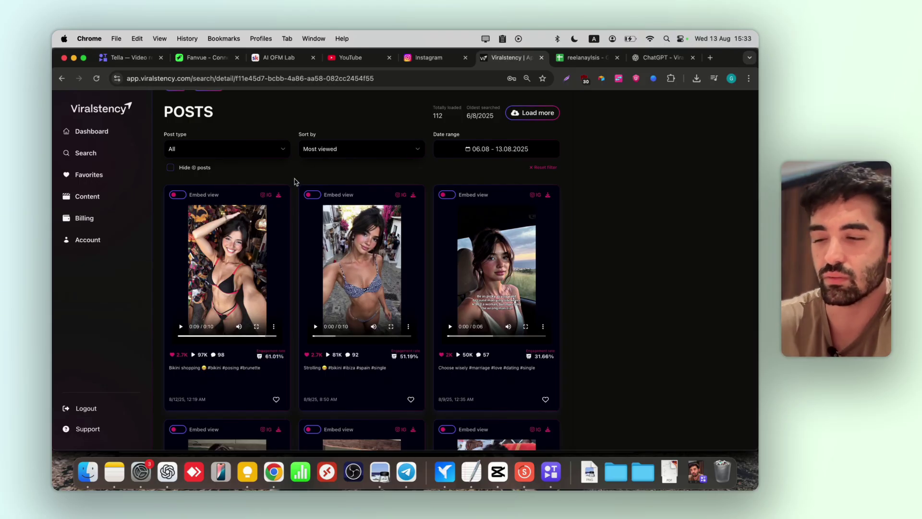
key("super+shift+4")
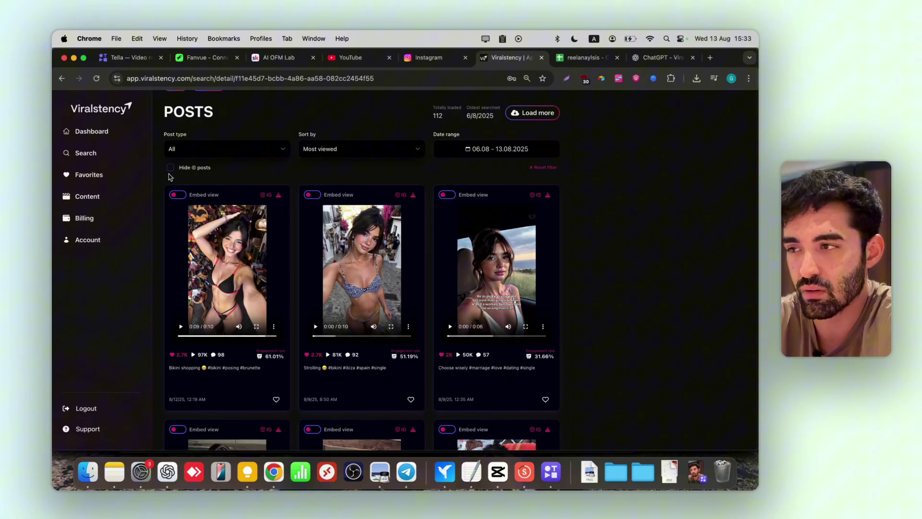
left_click_drag(157, 178, 548, 407)
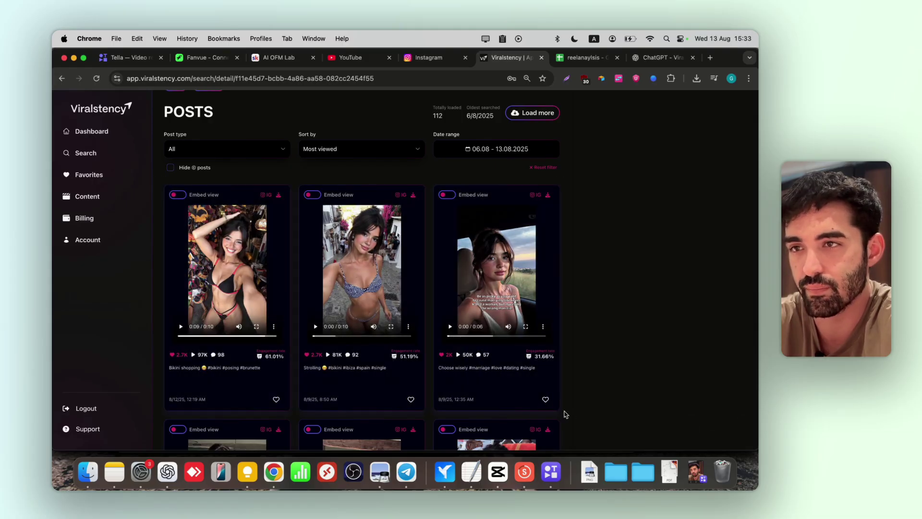
Step: Switch to ChatGPT and move its tab ahead of the reelanaylsis sheet
left_click(644, 62)
left_click_drag(644, 66, 567, 72)
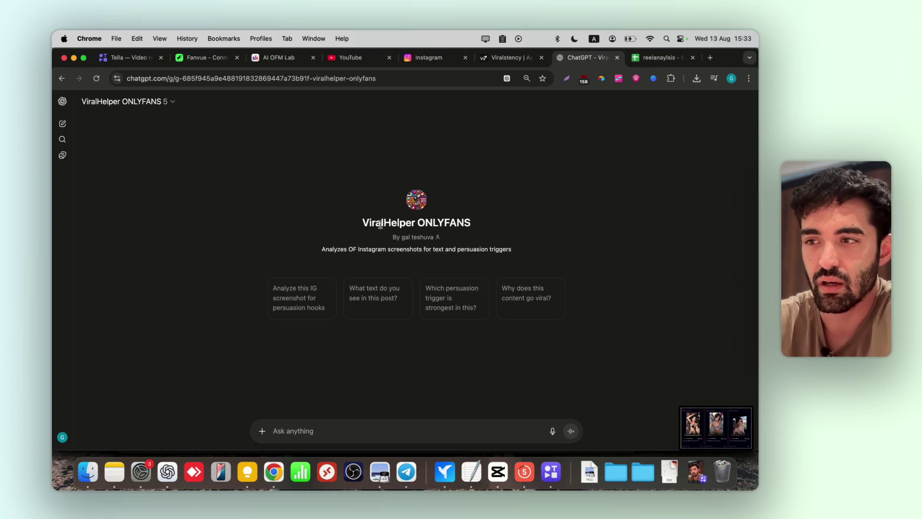
left_click_drag(380, 225, 493, 229)
left_click(474, 323)
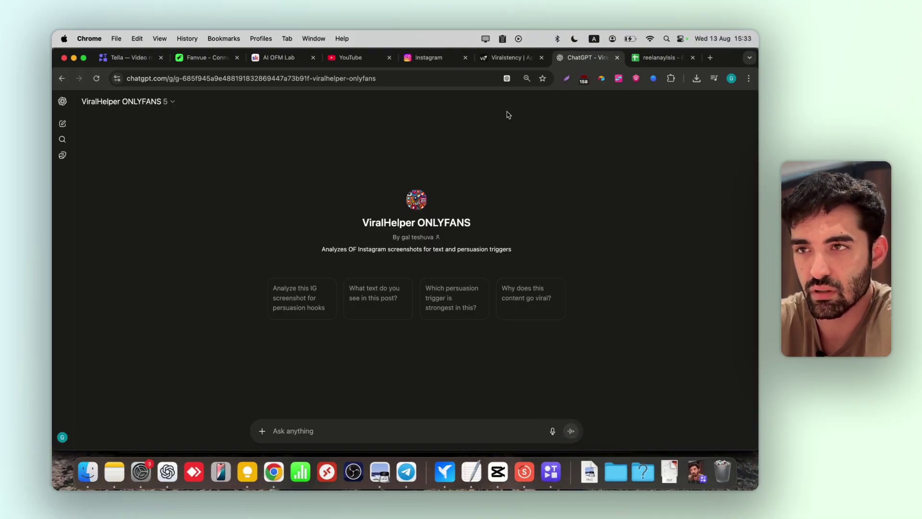
Step: Capture the three top post cards and send the screenshot to the ViralHelper ONLYFANS chat
left_click(505, 58)
key("super+shift+4")
left_click_drag(158, 178, 568, 418)
key("ctrl+Tab")
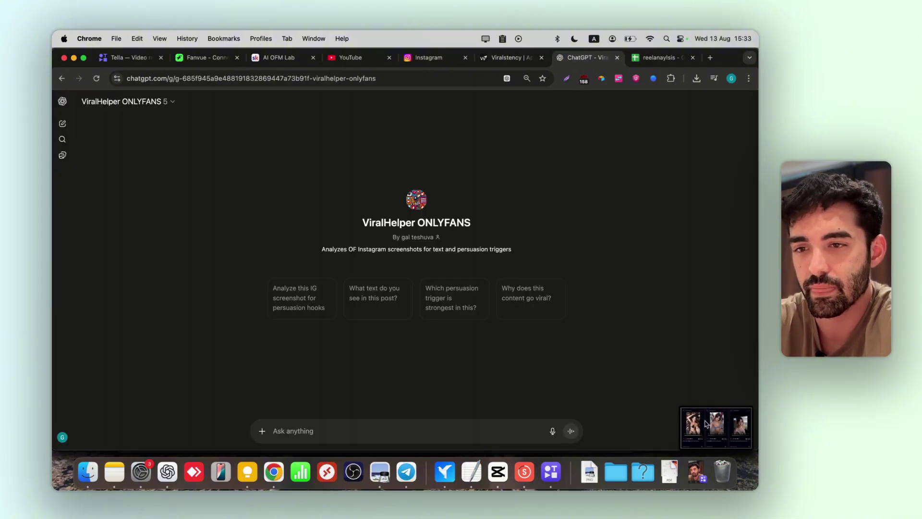
left_click_drag(706, 423, 492, 362)
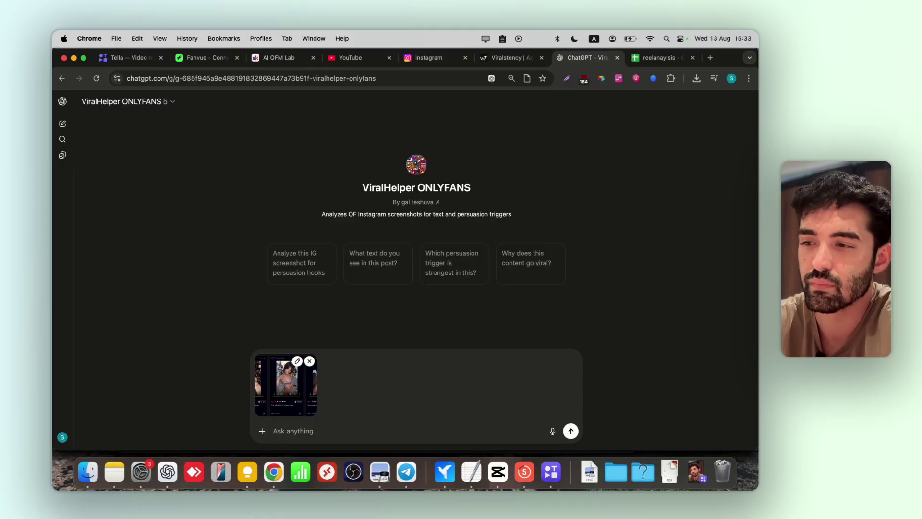
key("Return")
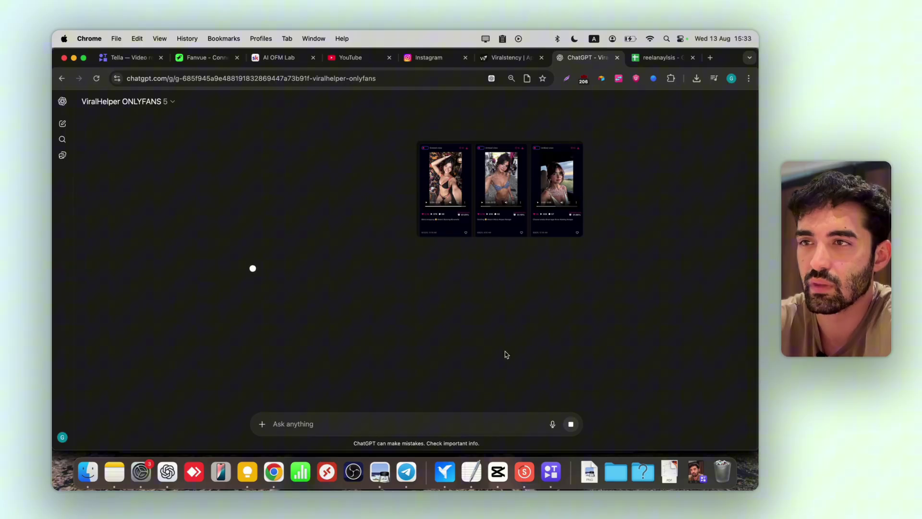
left_click(509, 57)
Step: Screenshot two more rows of reel cards and attach both to the ChatGPT chat
scroll(474, 256, "down", 6)
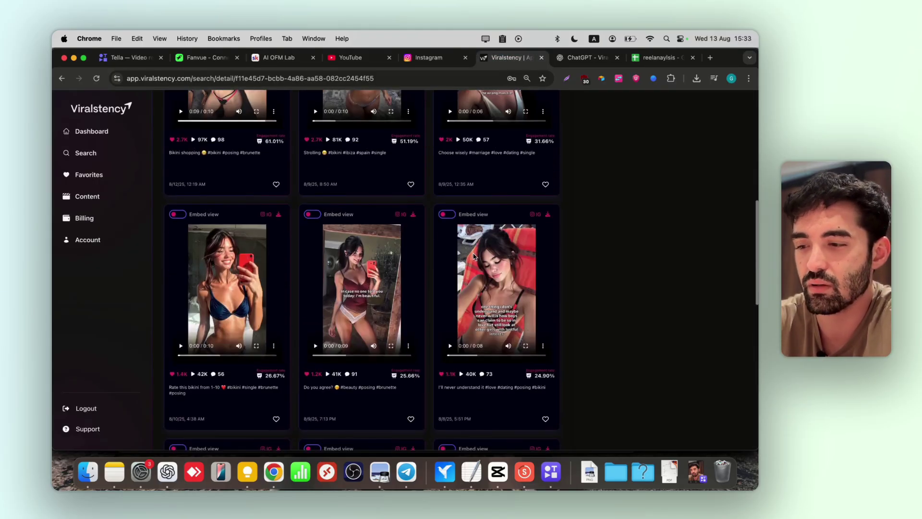
key("super+ctrl+shift+4")
left_click_drag(153, 184, 517, 405)
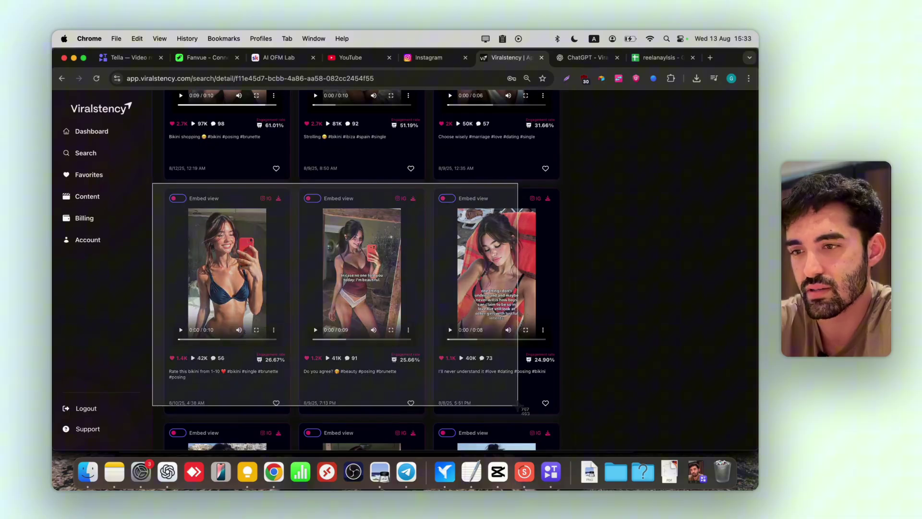
left_click(584, 58)
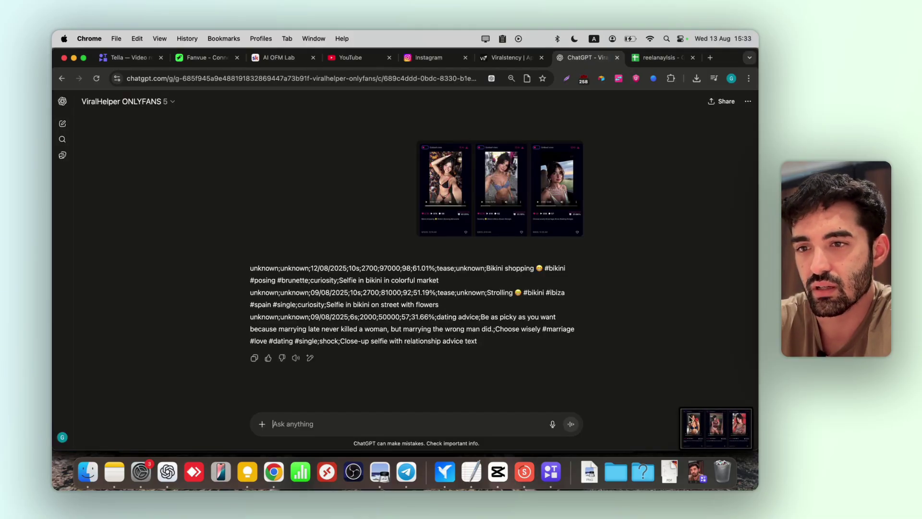
left_click_drag(690, 418, 511, 341)
left_click(495, 59)
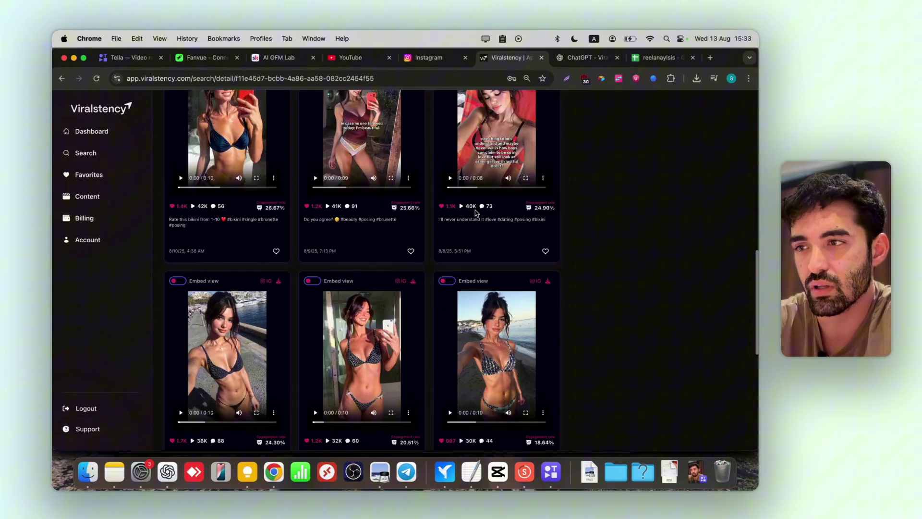
scroll(475, 213, "down", 3)
key("super+ctrl+shift+4")
left_click_drag(159, 192, 579, 426)
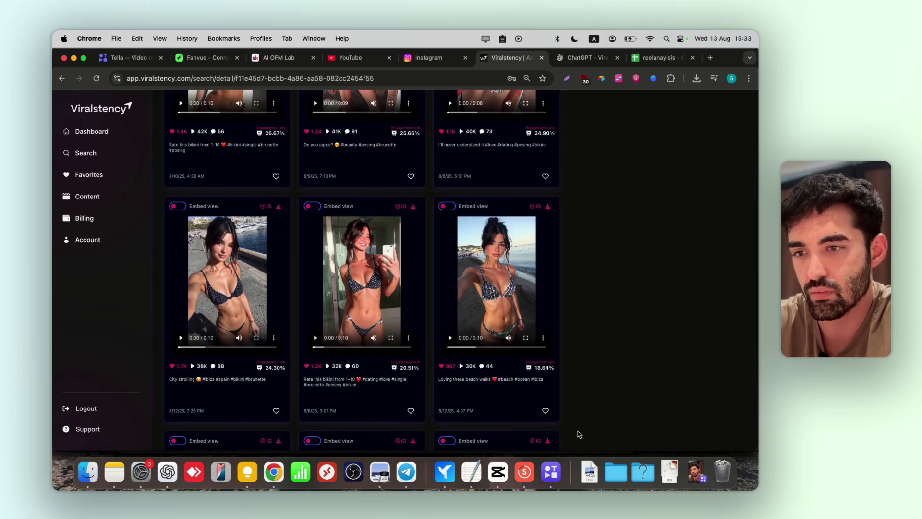
left_click(584, 58)
left_click_drag(698, 421, 531, 377)
left_click(507, 58)
Step: Capture one further row of reel cards and add it to the ChatGPT message
scroll(446, 263, "down", 5)
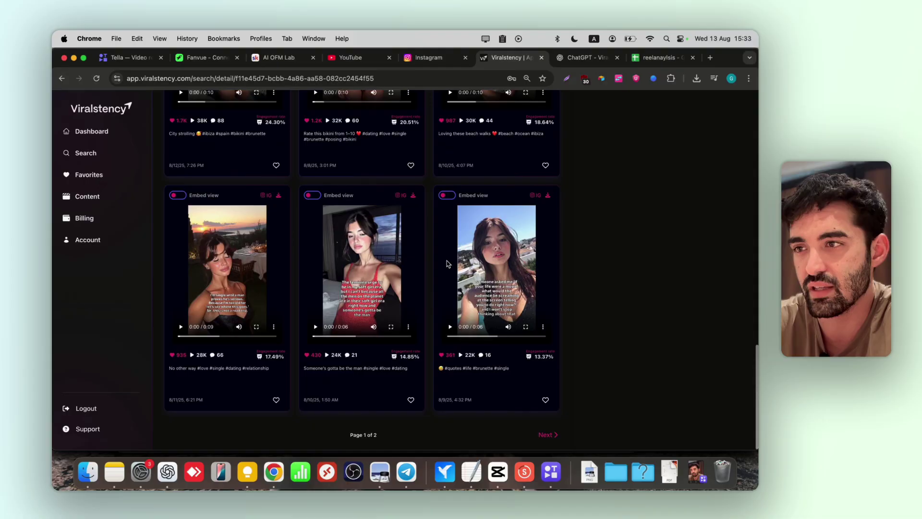
key("super+shift+4")
left_click_drag(163, 183, 575, 409)
left_click(584, 58)
left_click_drag(696, 430, 497, 394)
left_click(507, 58)
Step: Move to the next page of posts and select a region of its reel cards
scroll(441, 259, "down", 1)
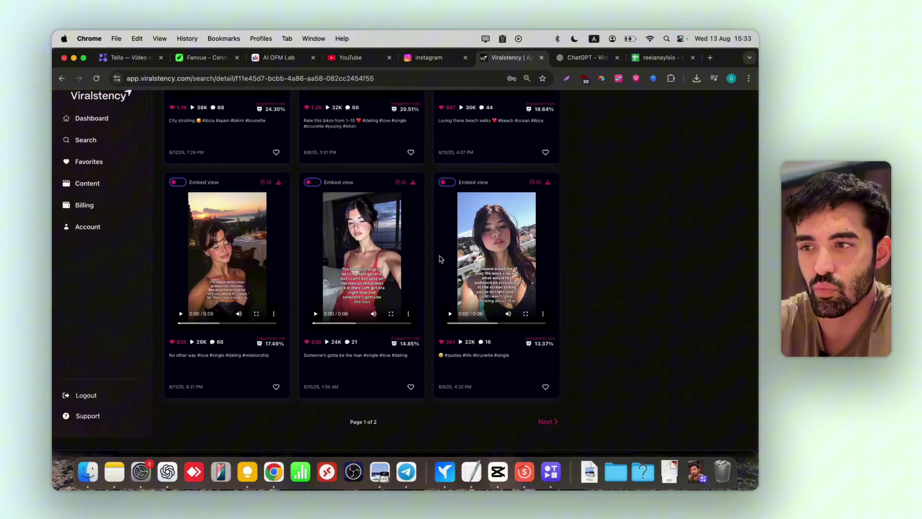
scroll(441, 259, "up", 1)
left_click(546, 434)
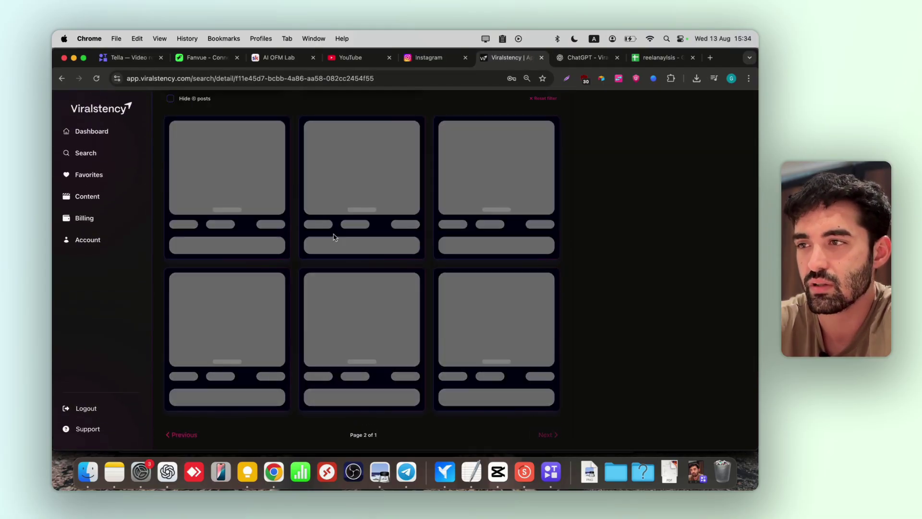
scroll(334, 237, "up", 5)
scroll(335, 237, "down", 5)
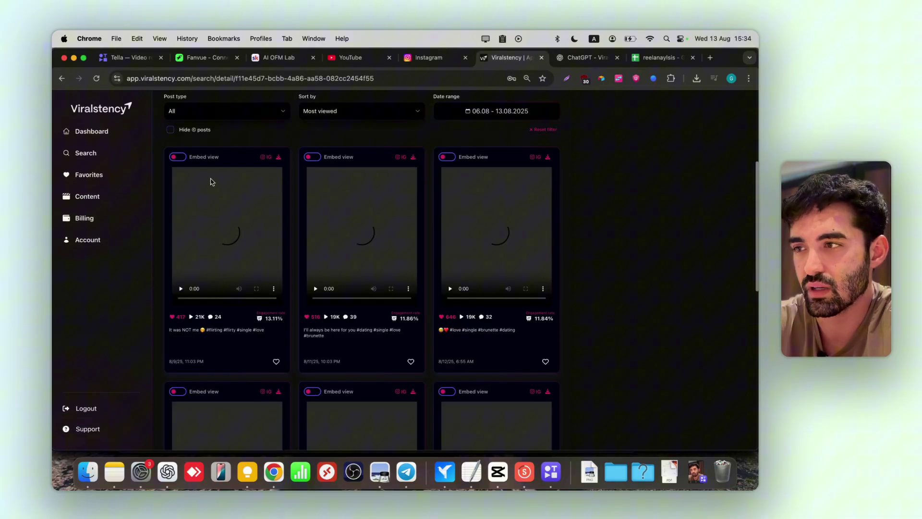
scroll(211, 181, "down", 2)
scroll(202, 269, "up", 5)
scroll(200, 274, "down", 1)
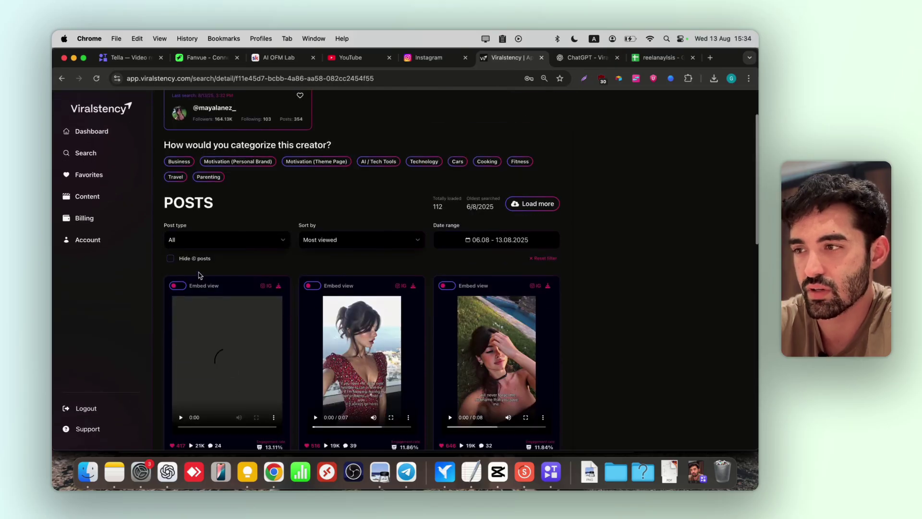
left_click_drag(177, 284, 168, 265)
scroll(163, 250, "down", 2)
left_click_drag(158, 223, 555, 455)
scroll(508, 432, "down", 2)
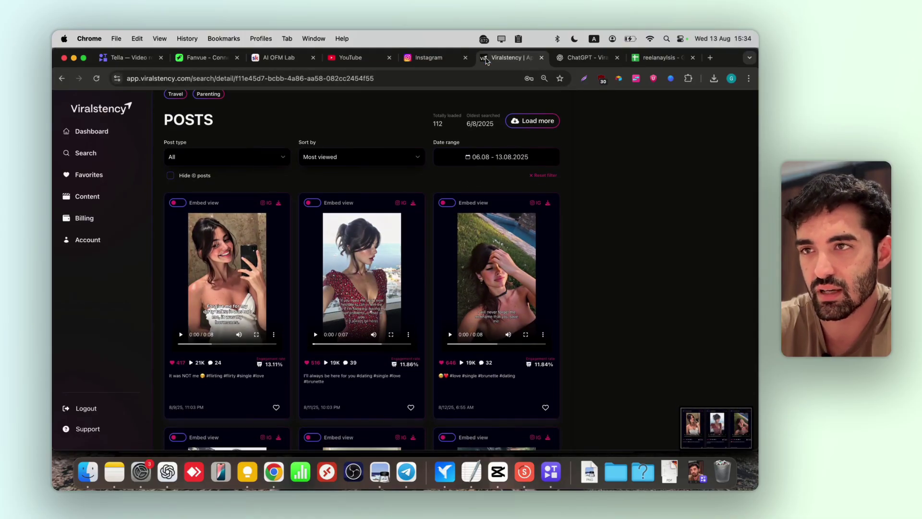
left_click(567, 64)
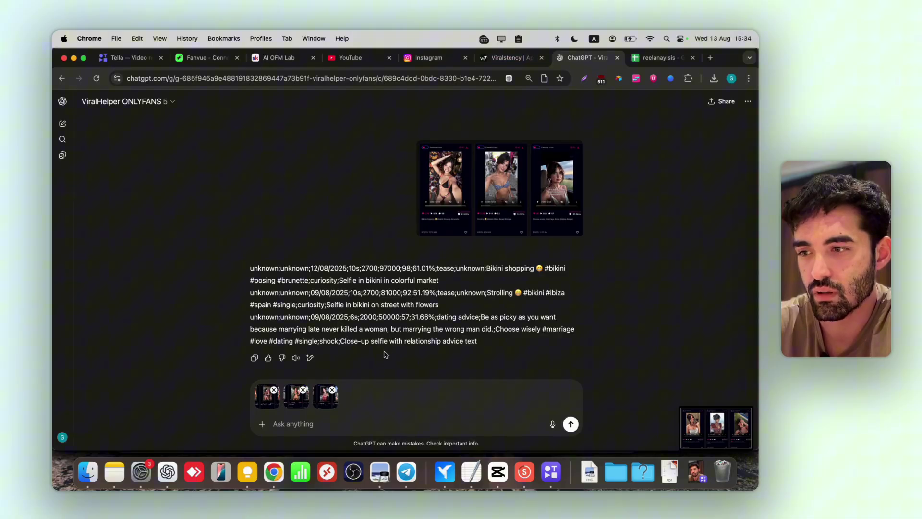
Step: Attach a screenshot of the top three post cards as a fourth image and send all four
left_click(330, 402)
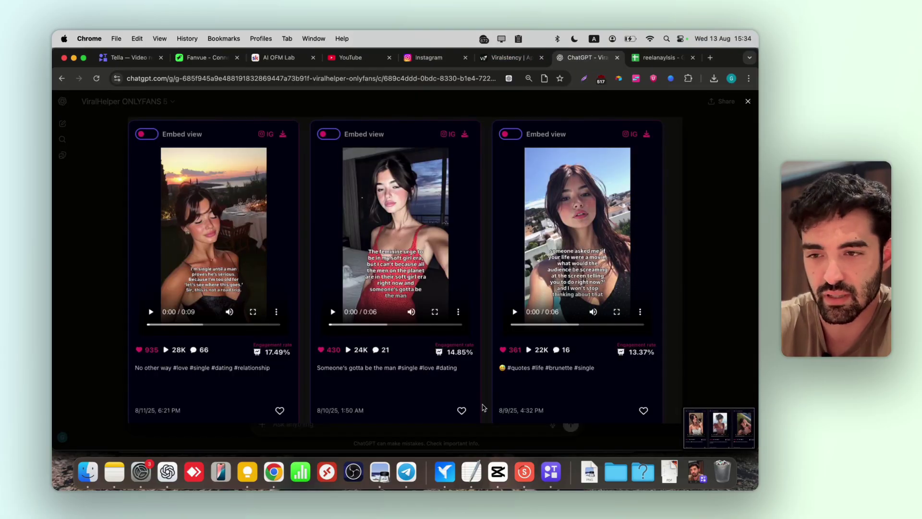
key("Escape")
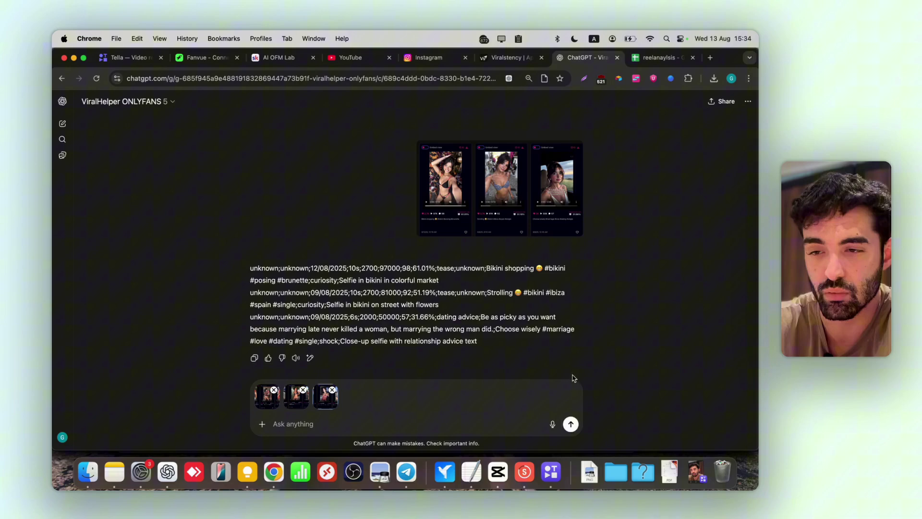
left_click(503, 57)
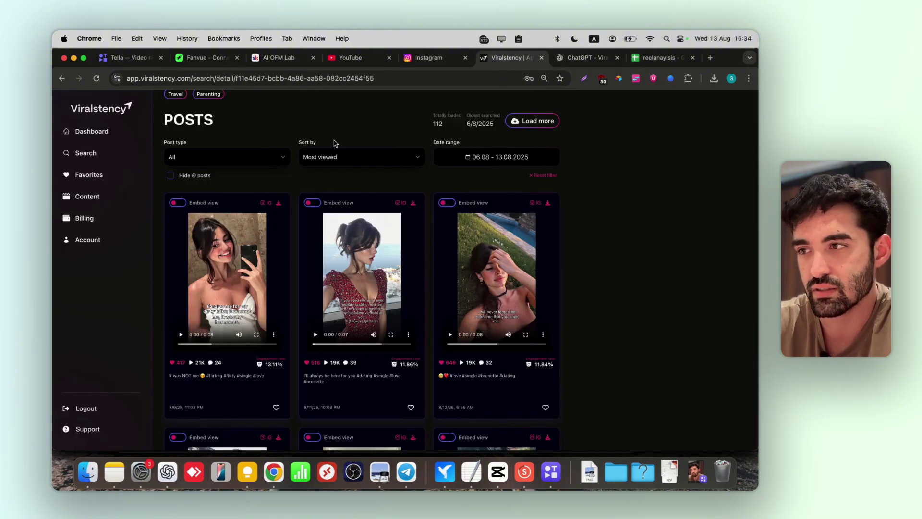
left_click_drag(167, 191, 578, 431)
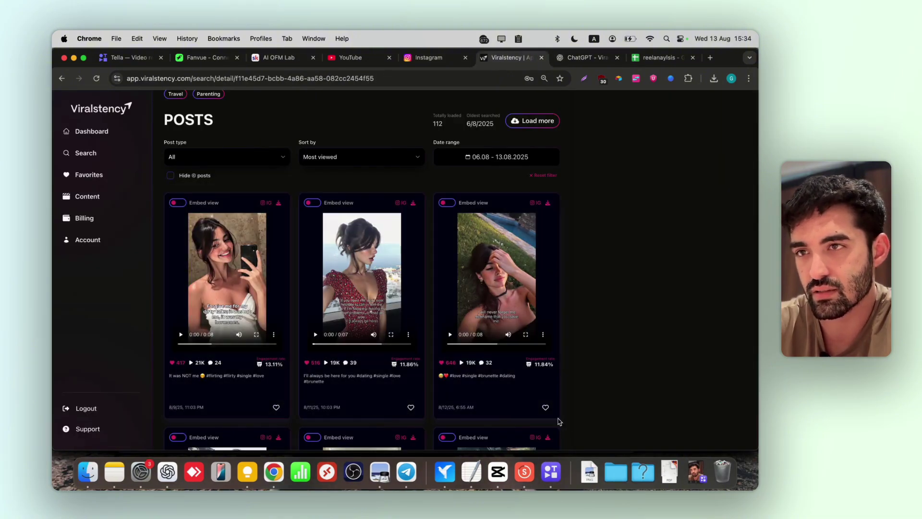
left_click(586, 57)
left_click_drag(716, 425, 416, 407)
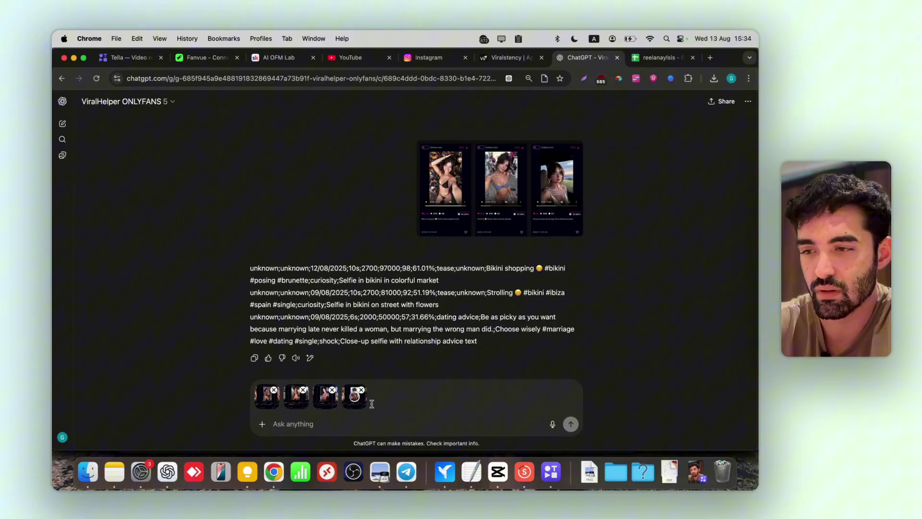
key("Return")
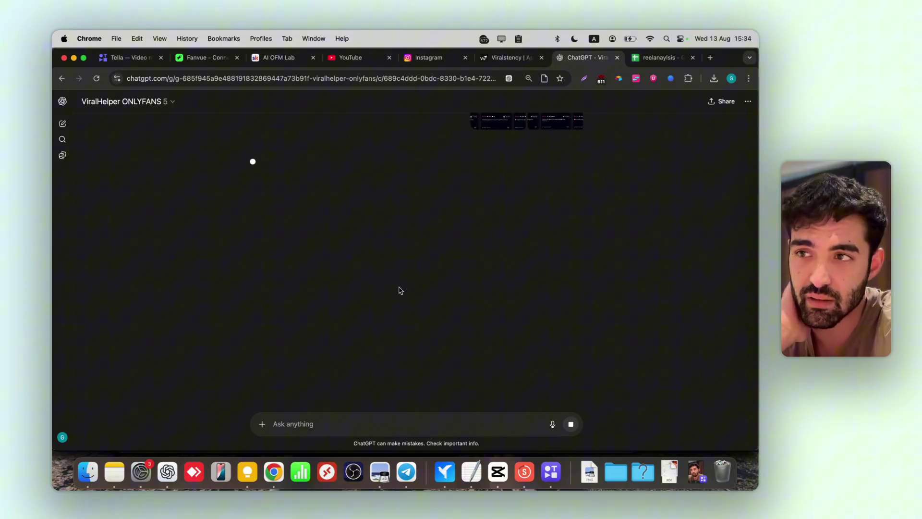
Step: Review the finished 12-row semicolon-separated reply and select the entire reply text
scroll(399, 290, "up", 3)
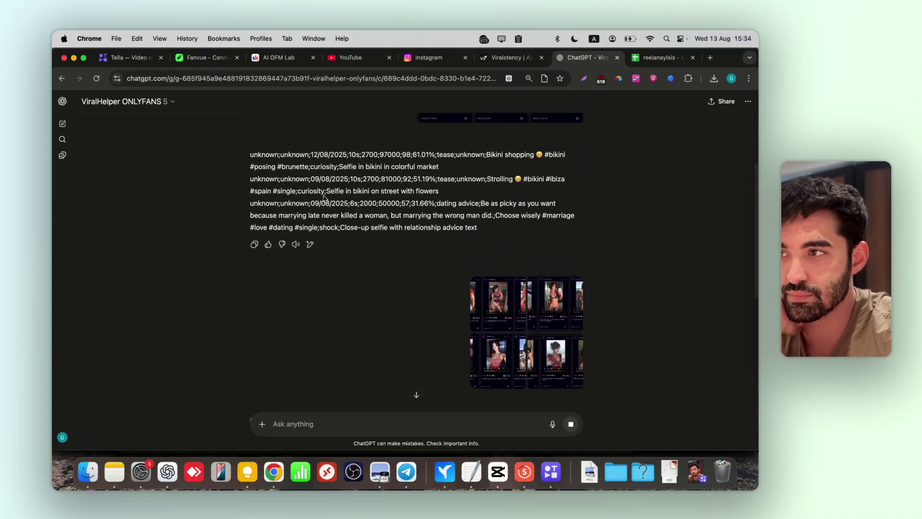
scroll(292, 264, "down", 3)
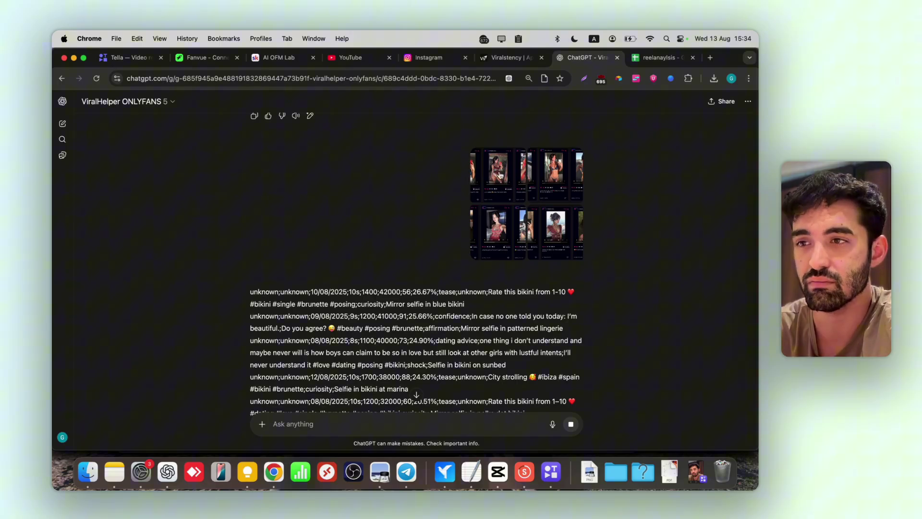
scroll(424, 264, "down", 3)
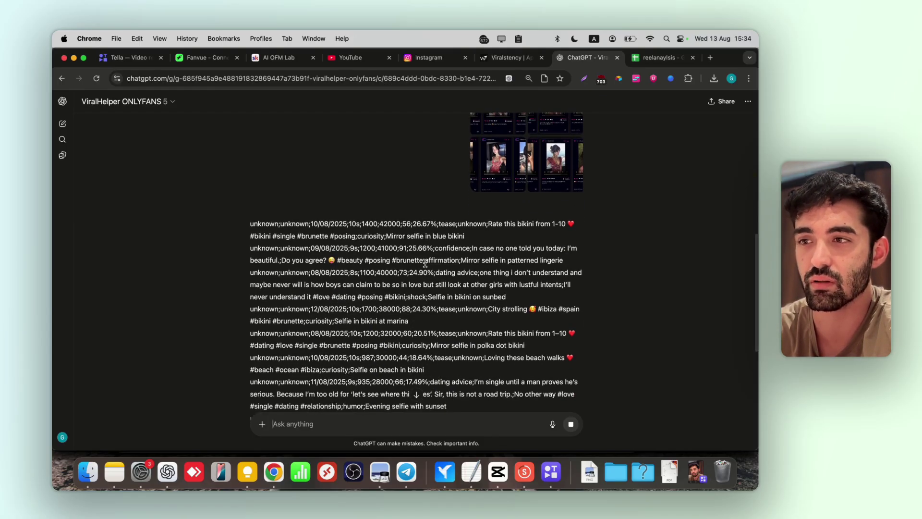
left_click_drag(248, 226, 311, 225)
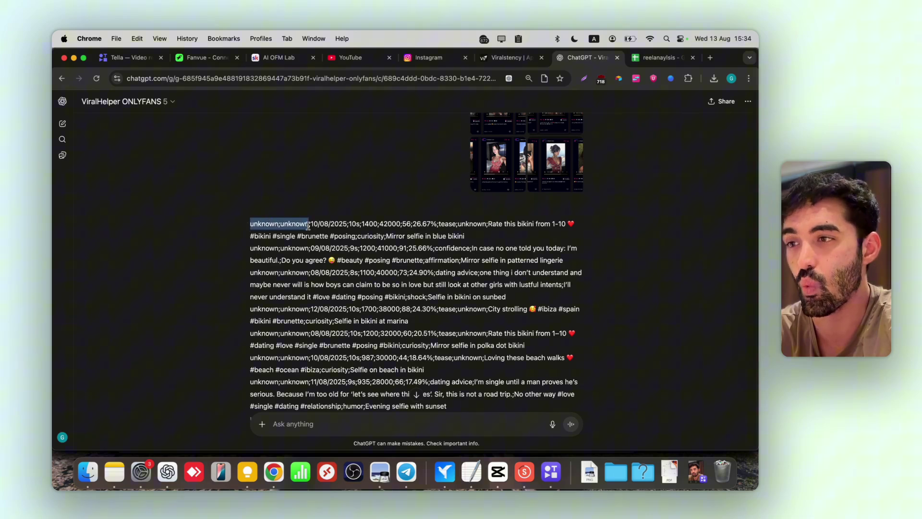
scroll(341, 306, "down", 5)
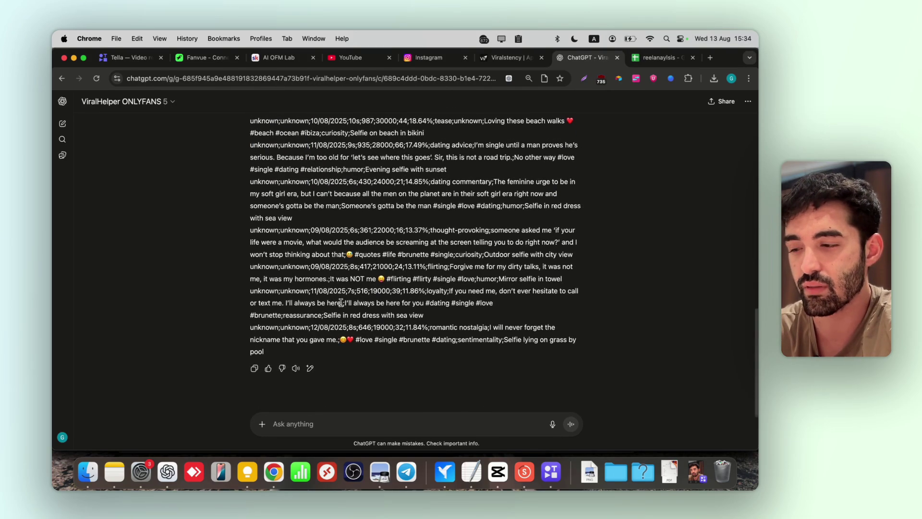
left_click(265, 352, "shift")
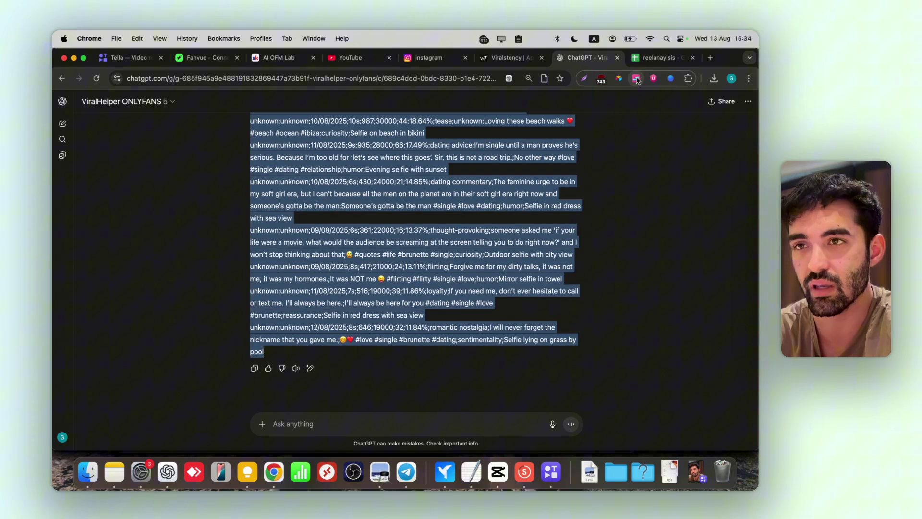
Step: Paste the copied reel rows into cell A67 of the reelanaylsis sheet
left_click(646, 58)
scroll(293, 255, "down", 15)
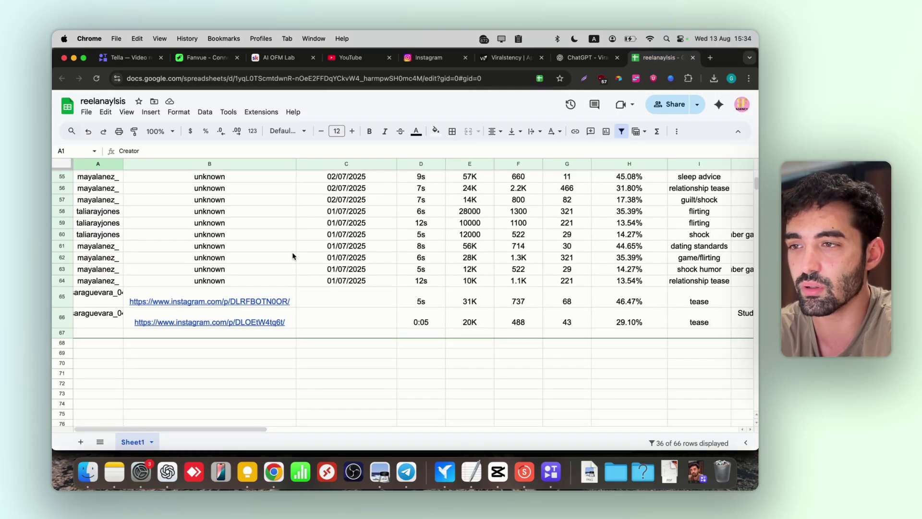
left_click(140, 305)
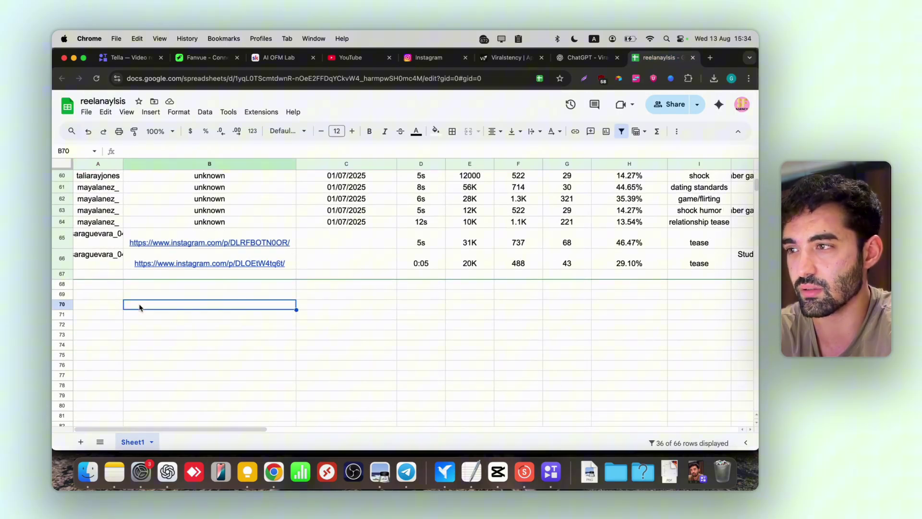
left_click(98, 274)
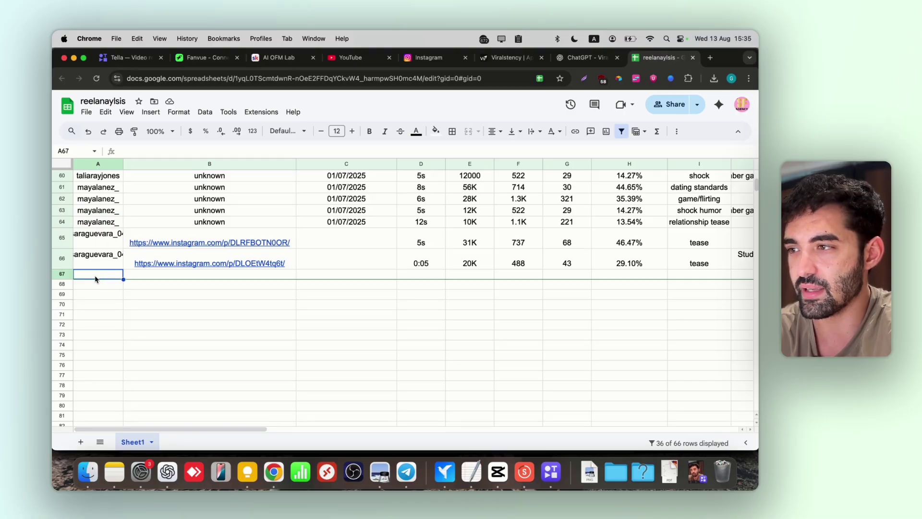
scroll(94, 270, "up", 10)
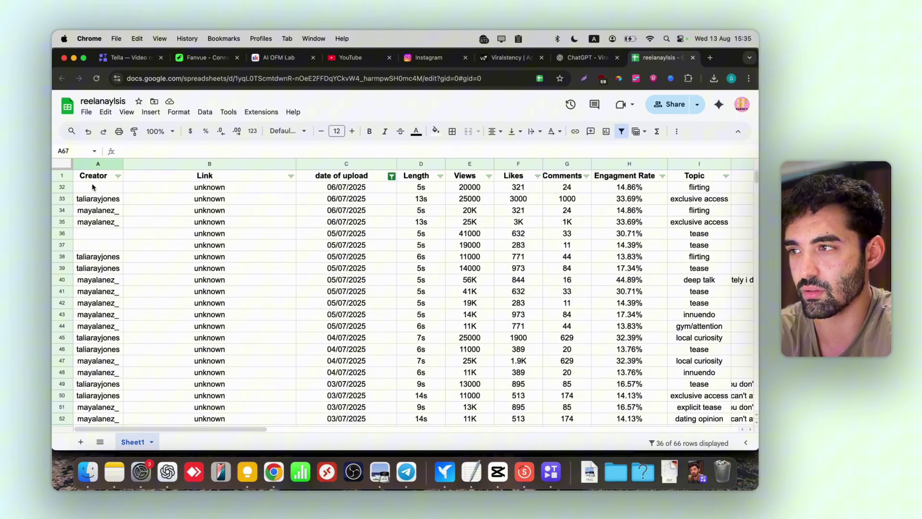
scroll(92, 187, "down", 10)
scroll(92, 264, "up", 1)
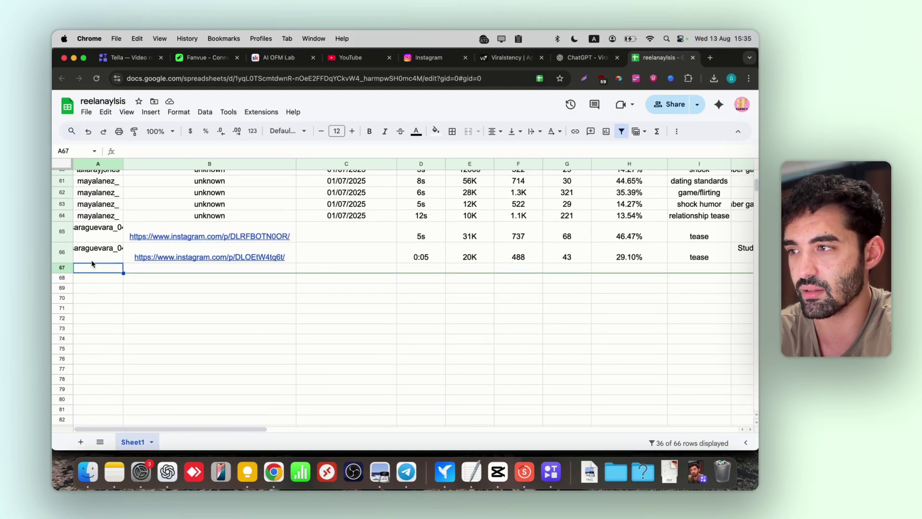
key("super+v")
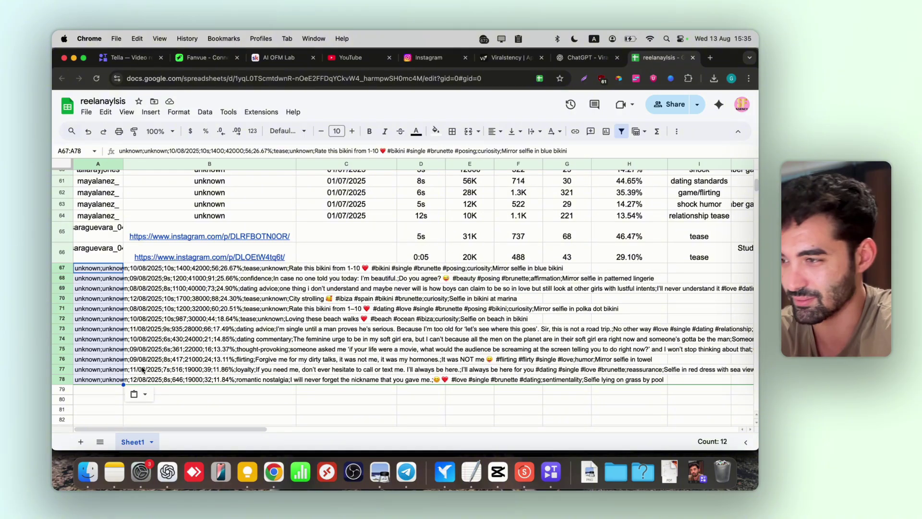
Step: Split the pasted text into columns using the Semicolon separator
left_click(139, 398)
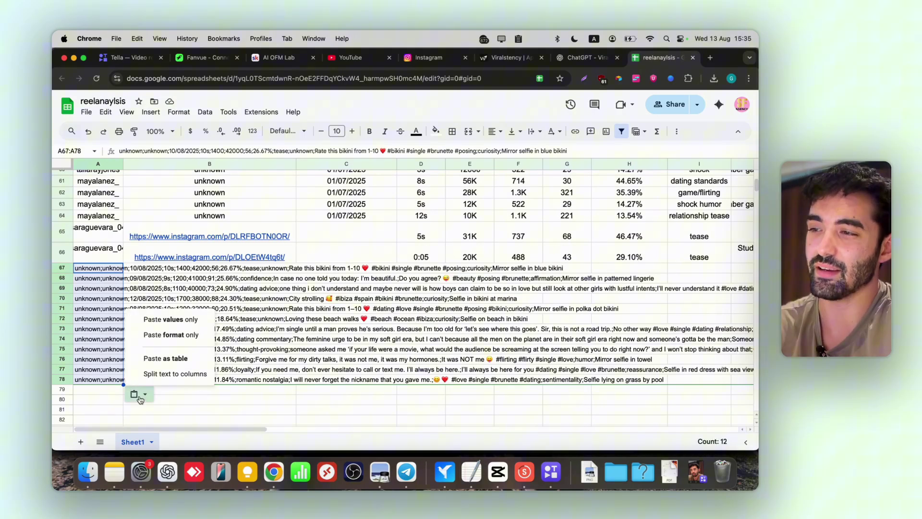
left_click(185, 375)
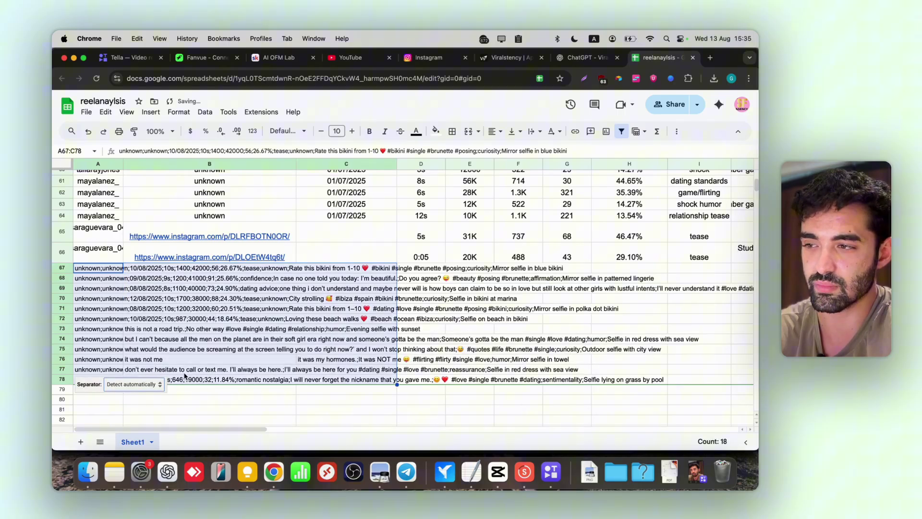
left_click(137, 385)
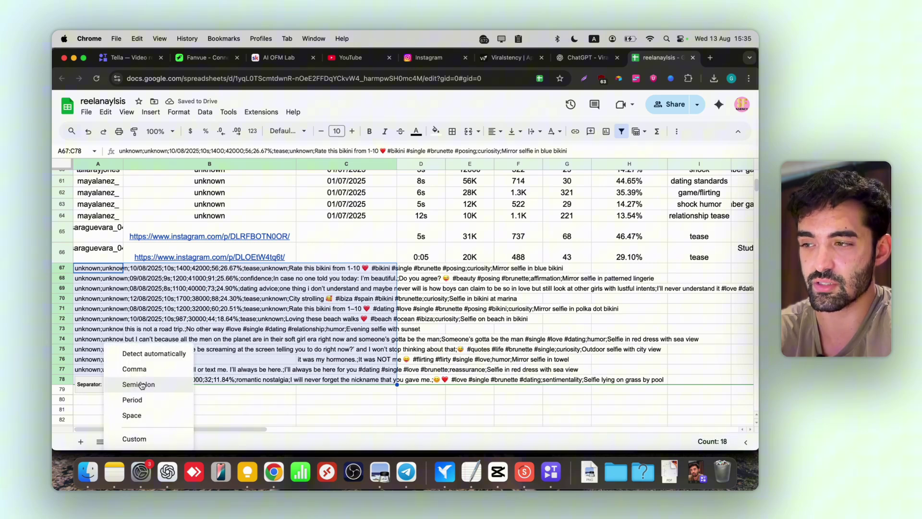
left_click(138, 385)
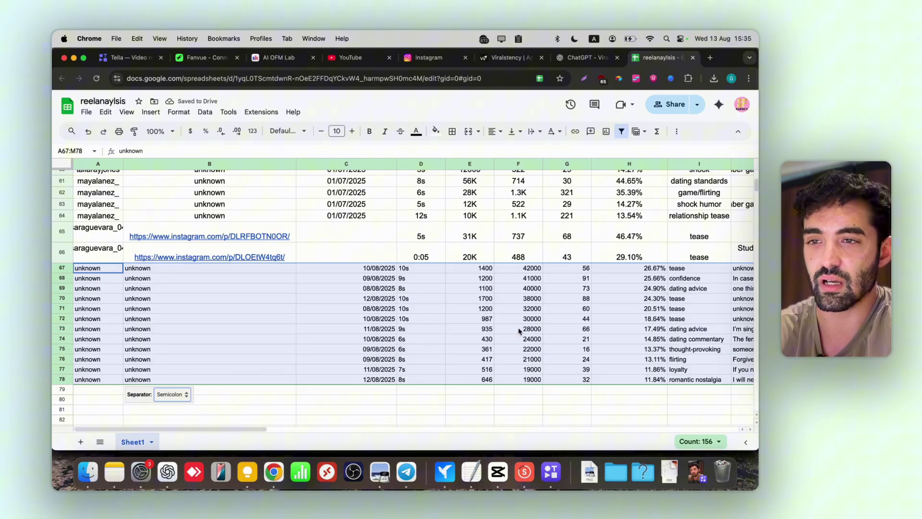
scroll(574, 325, "up", 1)
scroll(574, 324, "right", 3)
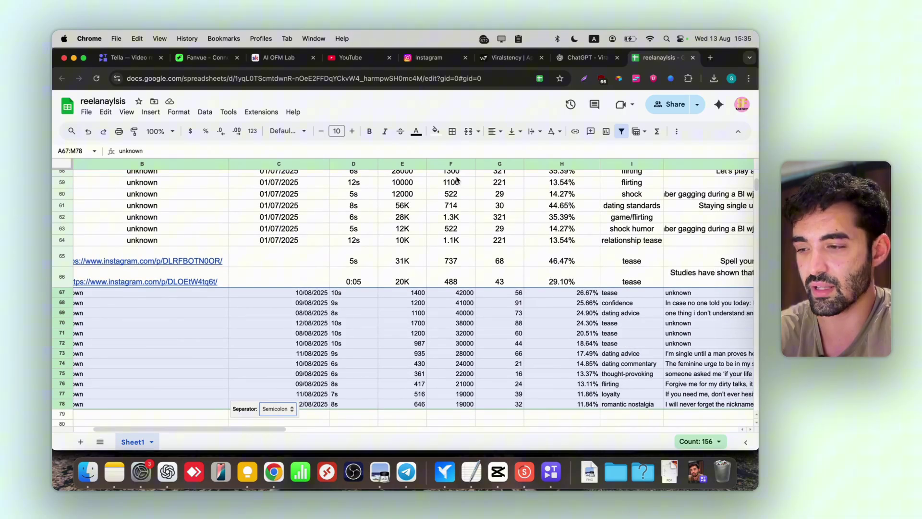
Step: Centre-align the whole table and set its font size to 12
key("ctrl+a")
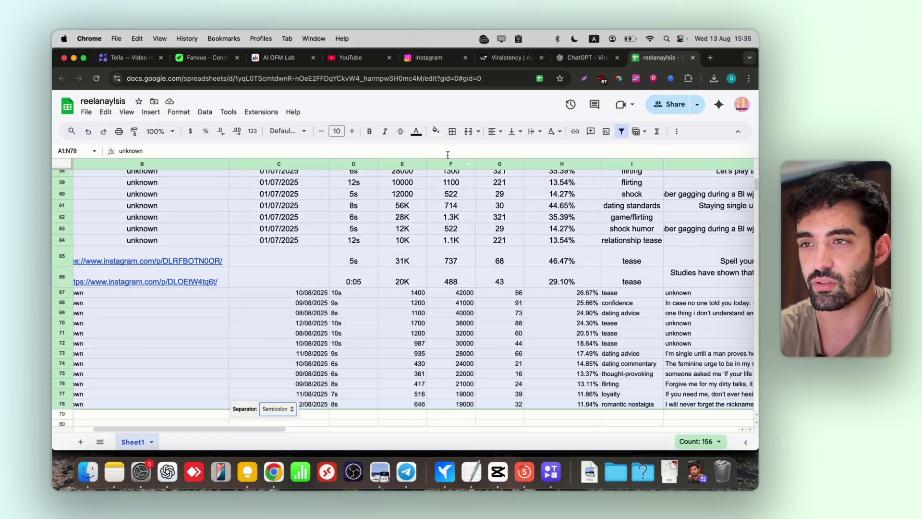
left_click(492, 131)
left_click(511, 147)
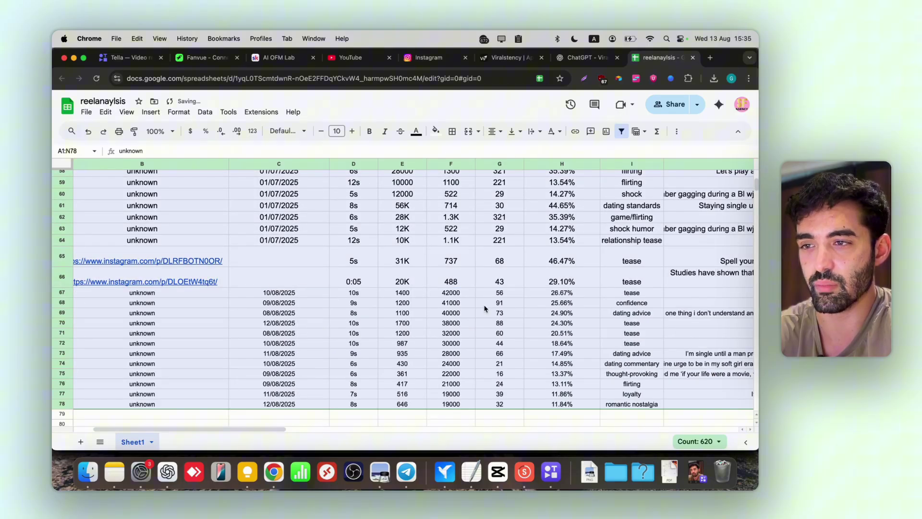
left_click(336, 131)
left_click(336, 234)
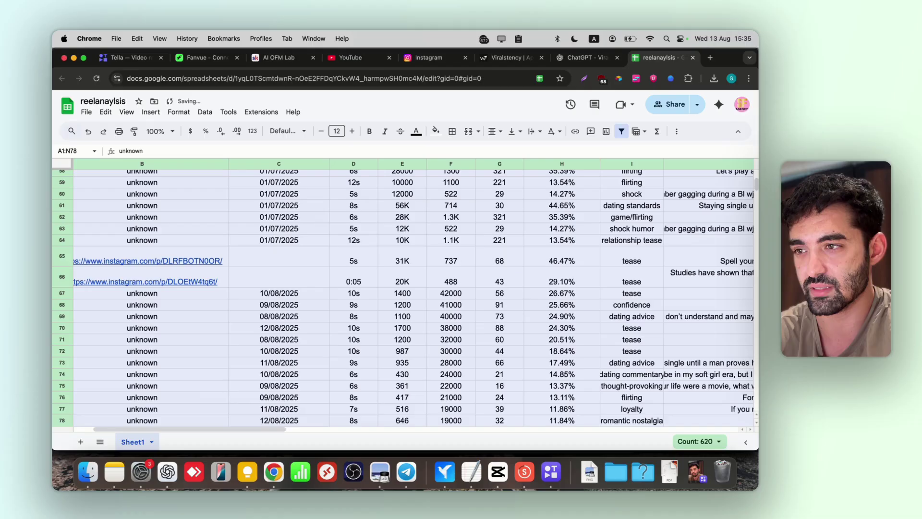
left_click(343, 292)
scroll(269, 273, "up", 10)
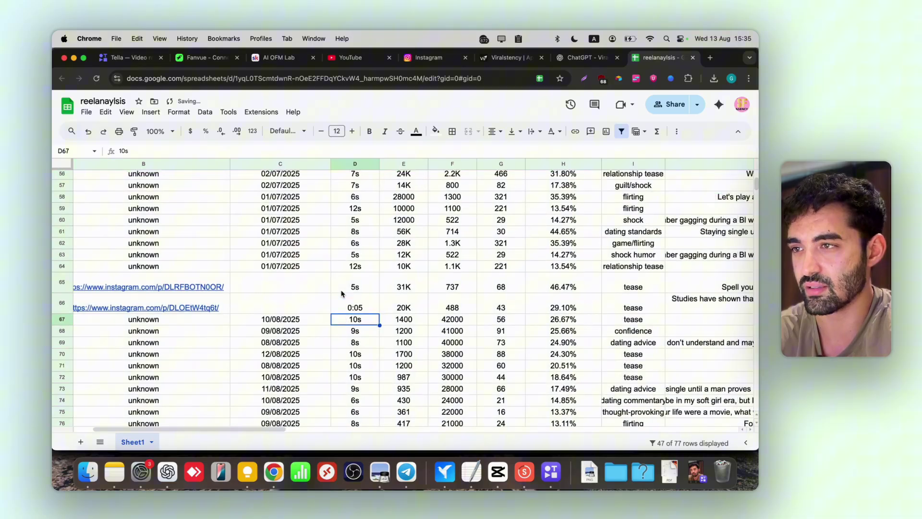
Step: Open the header row's right-click menu twice, closing it without changes
left_click(62, 176)
right_click(65, 177)
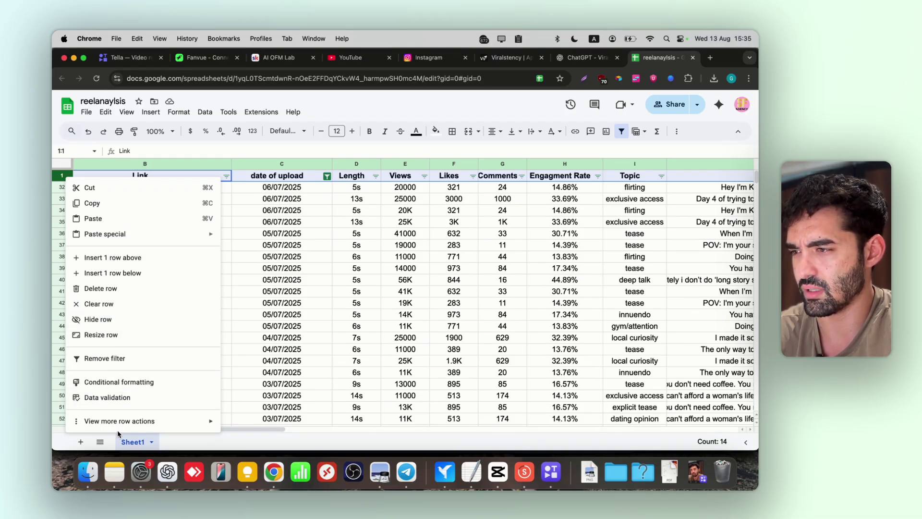
left_click(329, 210)
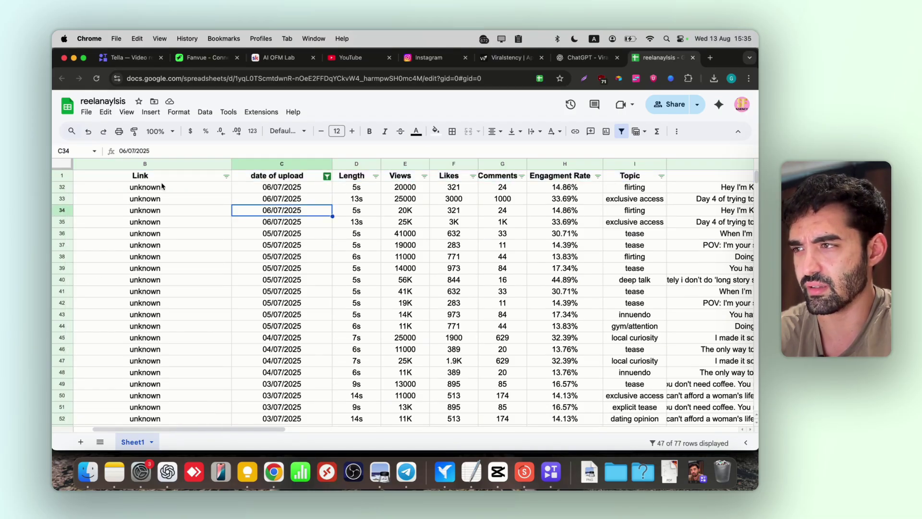
left_click(62, 177)
right_click(62, 177)
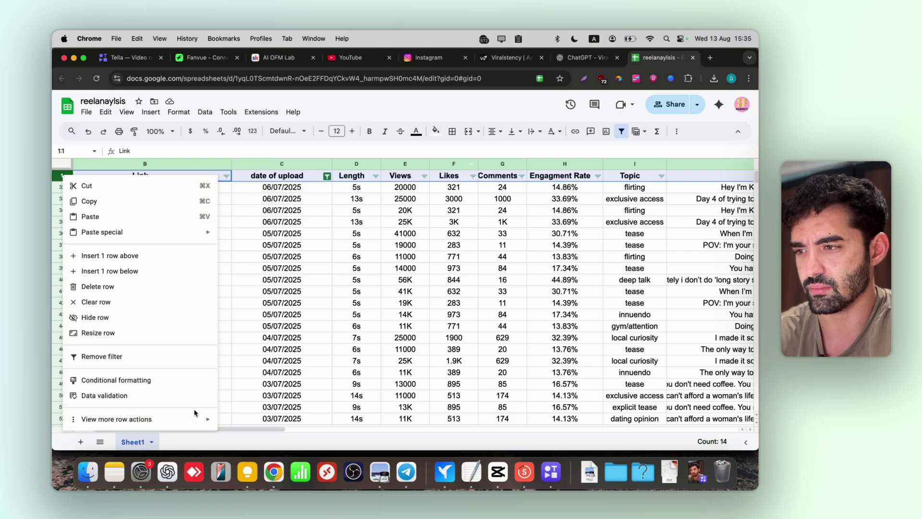
mouse_move(194, 419)
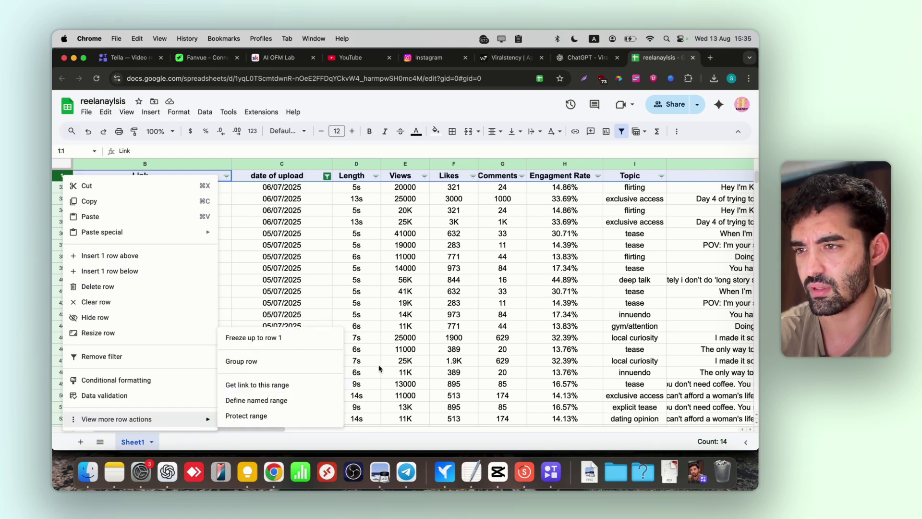
left_click(406, 349)
scroll(395, 358, "down", 10)
Step: Copy the creator's username from A64 into cells A67:A78
scroll(396, 358, "down", 5)
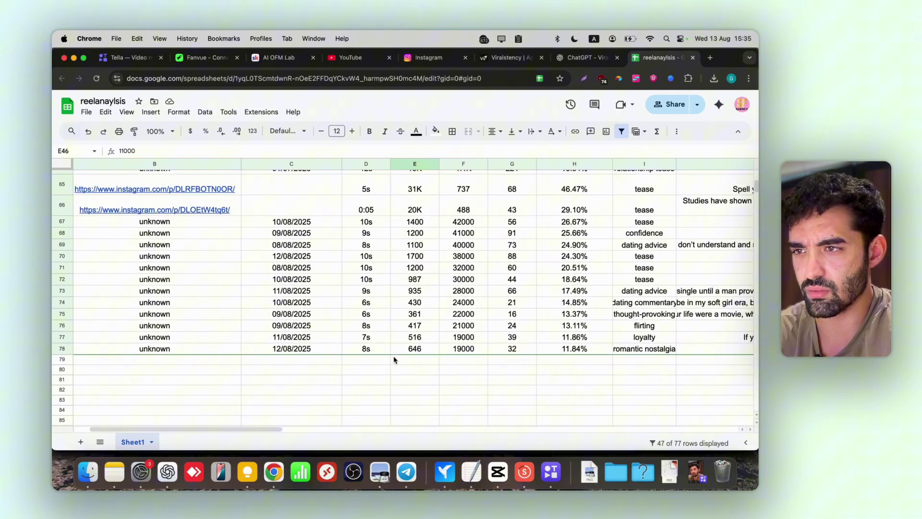
scroll(395, 358, "left", 2)
scroll(129, 255, "up", 3)
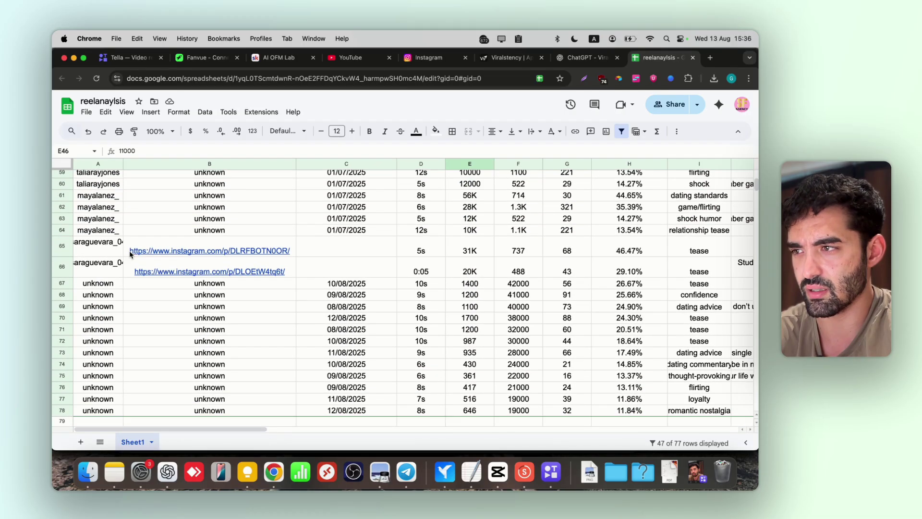
left_click(96, 230)
key("super+c")
left_click(99, 283)
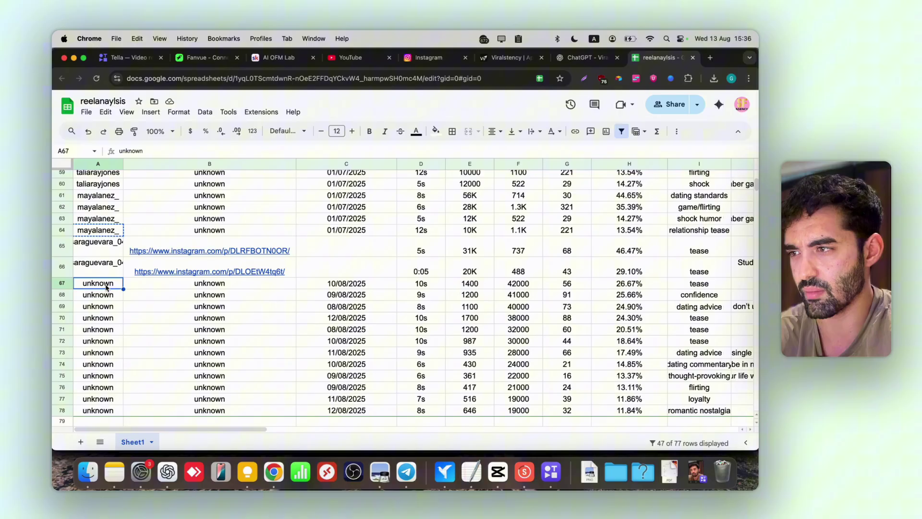
left_click(101, 411, "shift")
key("super+v")
Step: Scroll across the new rows and open the row 73 hook cell to read it in full
scroll(304, 342, "up", 8)
scroll(305, 342, "right", 2)
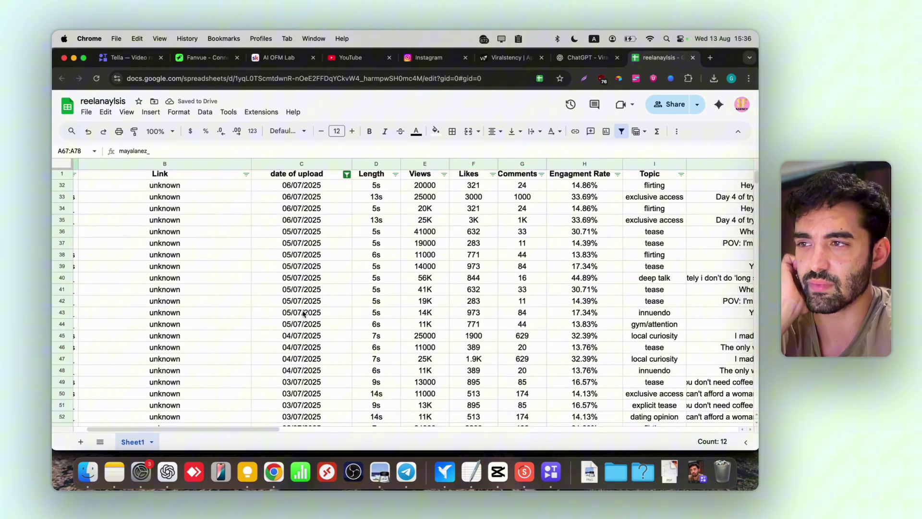
scroll(303, 313, "down", 5)
scroll(339, 368, "down", 3)
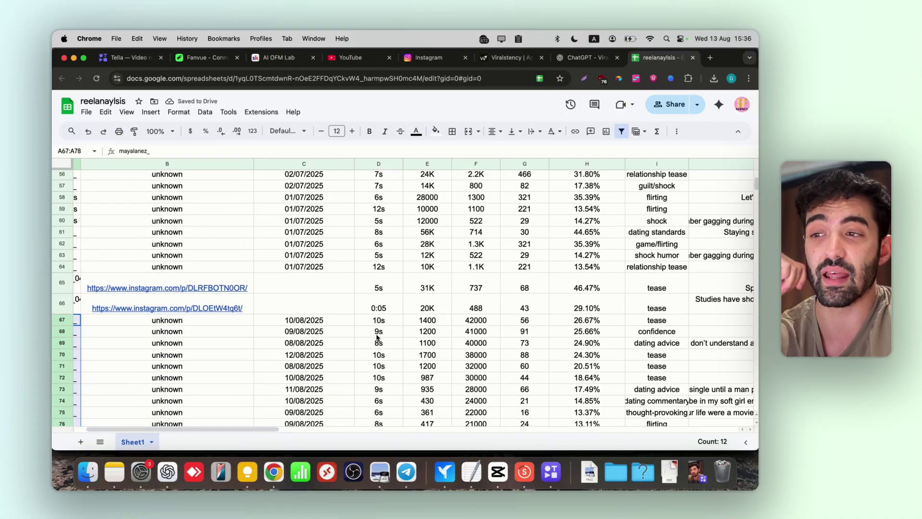
scroll(381, 329, "right", 1)
scroll(381, 329, "up", 15)
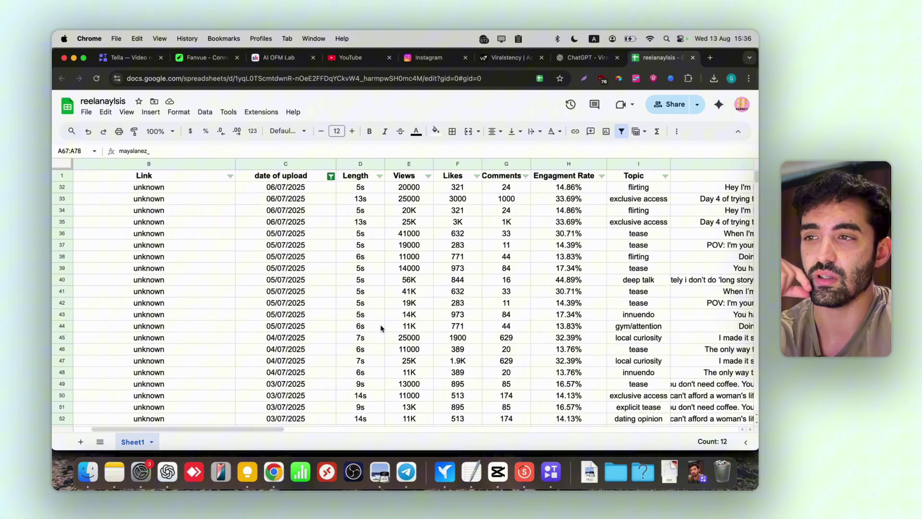
scroll(381, 330, "down", 15)
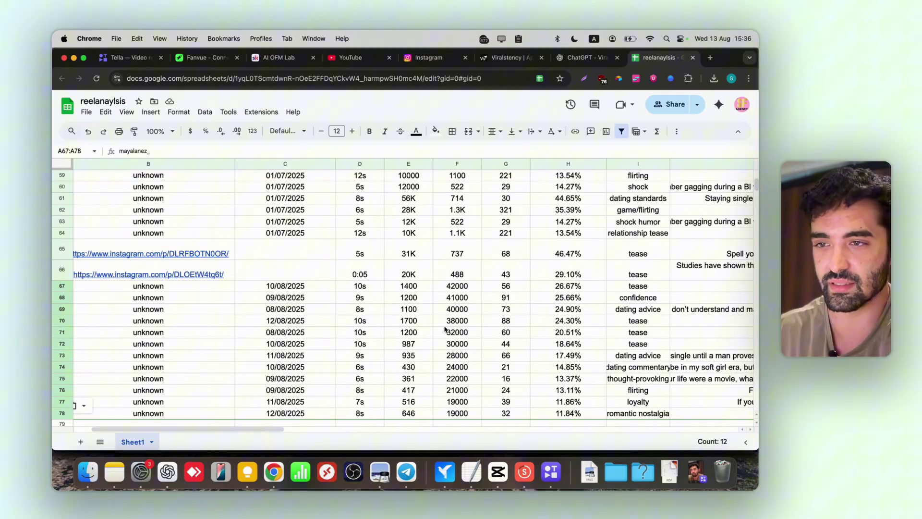
scroll(528, 314, "up", 9)
scroll(528, 314, "right", 1)
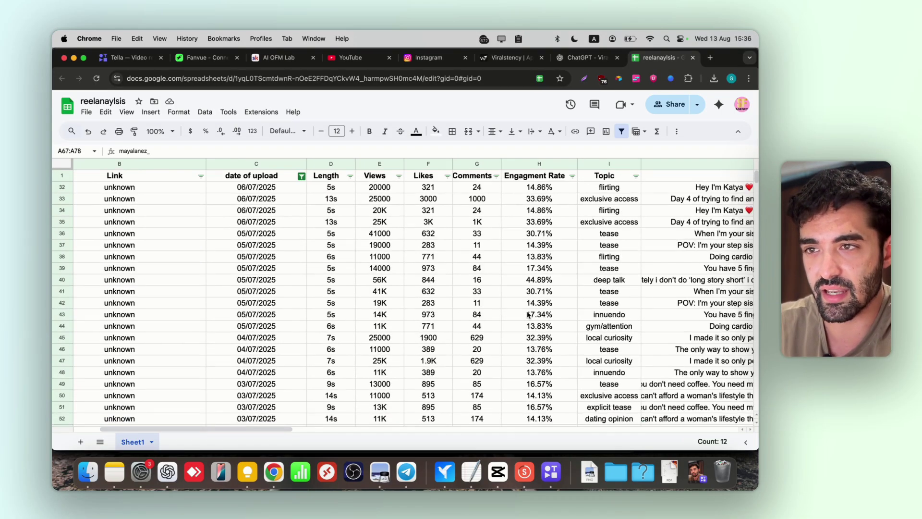
scroll(529, 314, "down", 7)
scroll(528, 314, "right", 4)
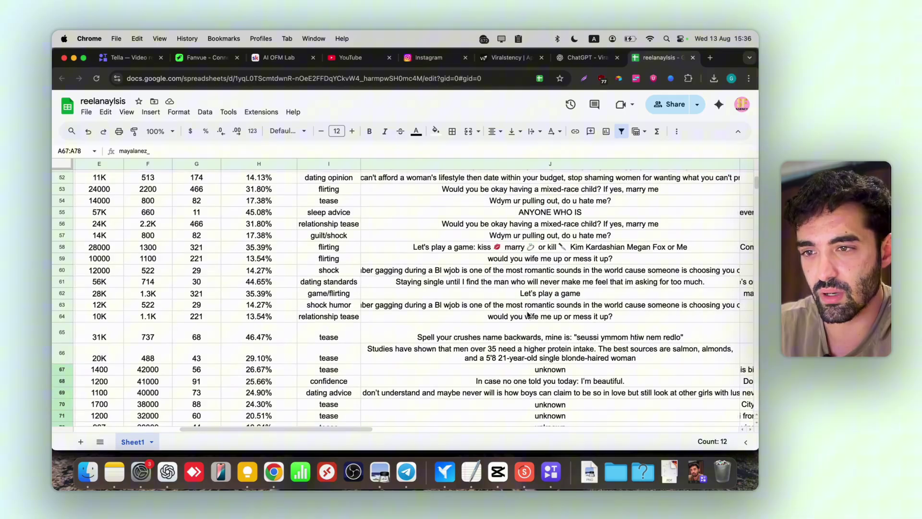
scroll(528, 315, "up", 7)
scroll(510, 375, "down", 12)
scroll(510, 375, "right", 1)
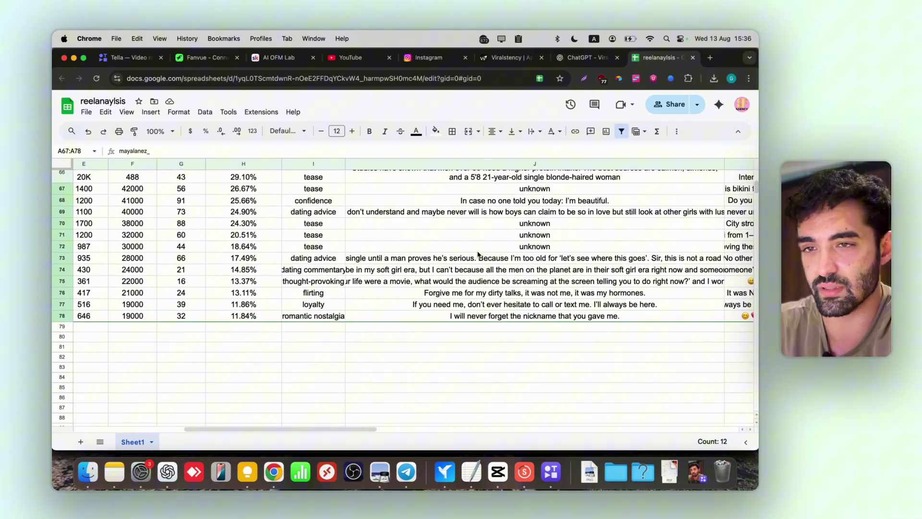
left_click(569, 258)
double_click(568, 258)
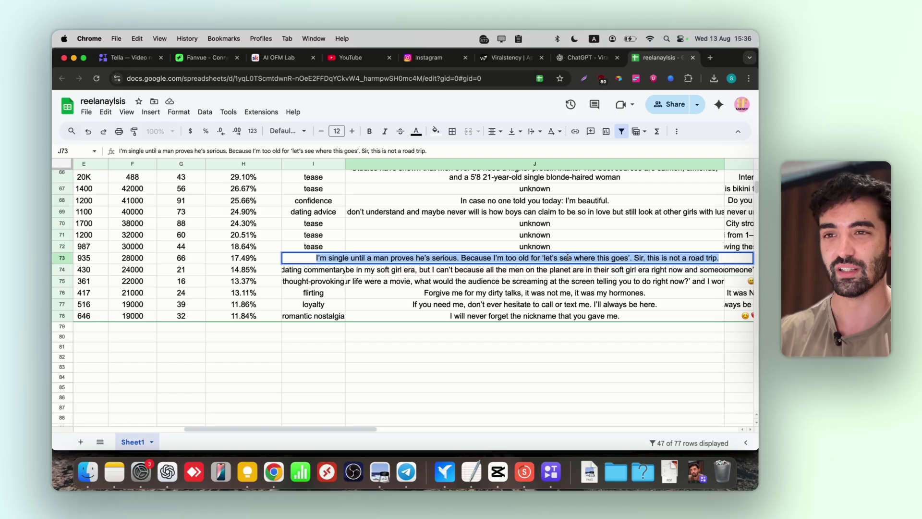
key("Return")
Step: Select the first post's caption on the Viralstency page, then return to the sheet
scroll(638, 277, "up", 3)
scroll(638, 277, "right", 5)
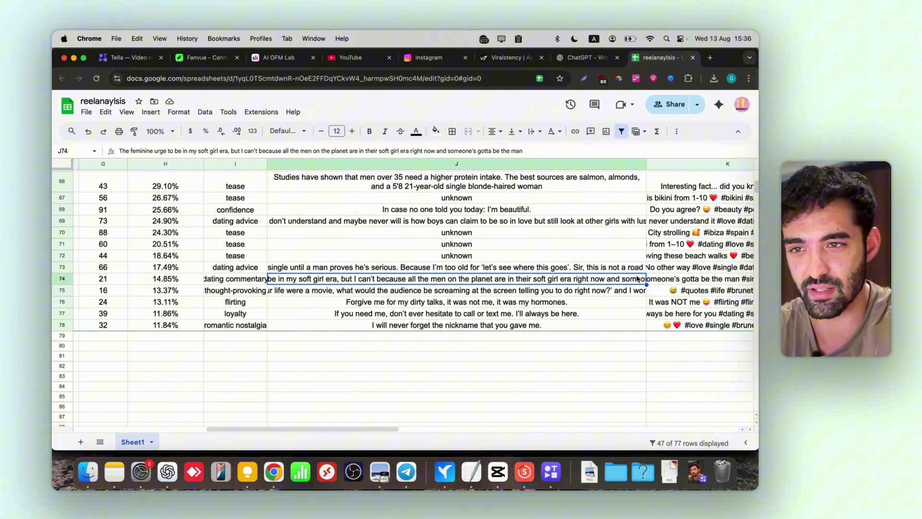
scroll(638, 278, "up", 10)
scroll(638, 278, "right", 3)
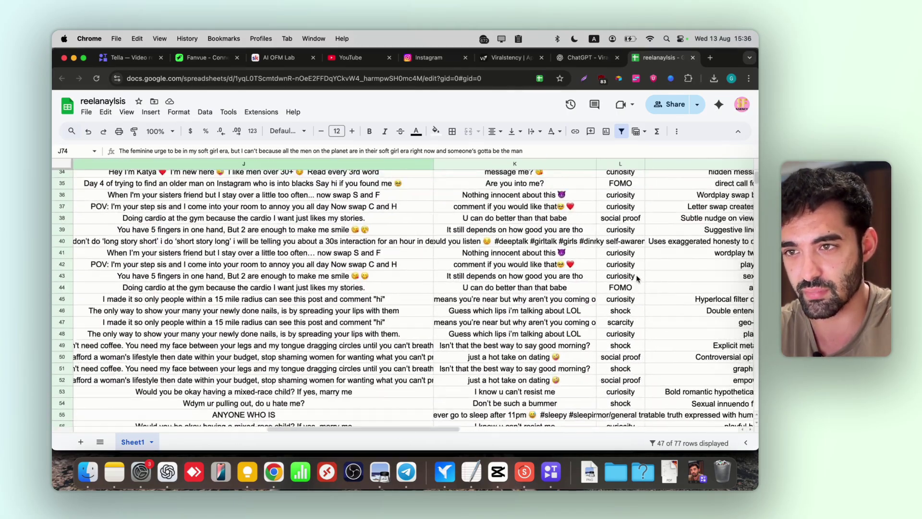
scroll(561, 254, "down", 7)
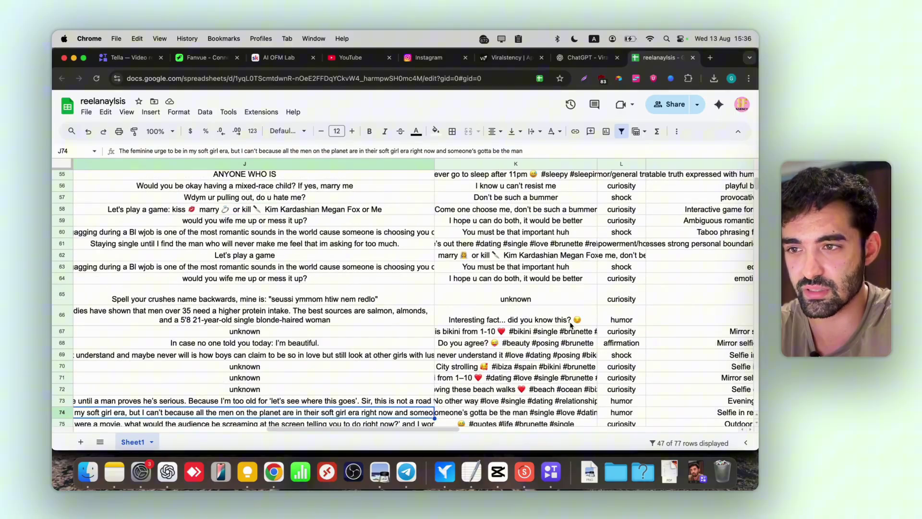
left_click(519, 63)
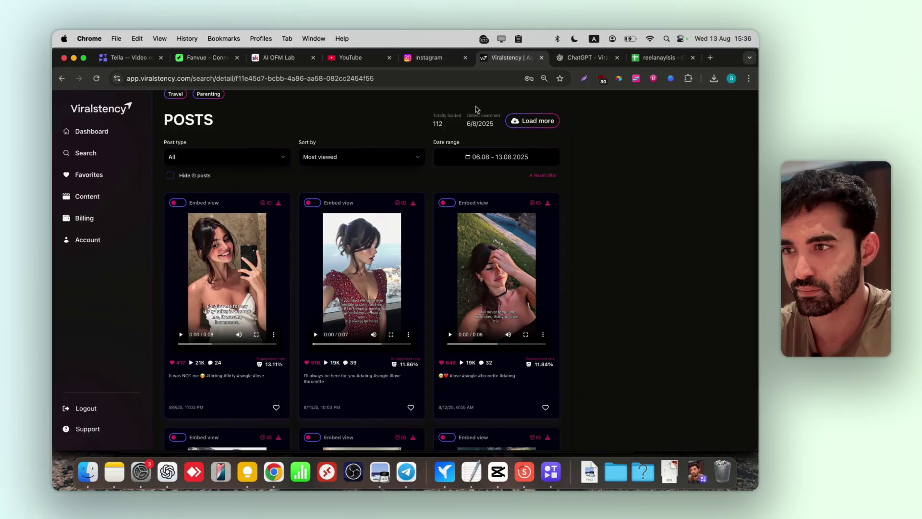
triple_click(206, 375)
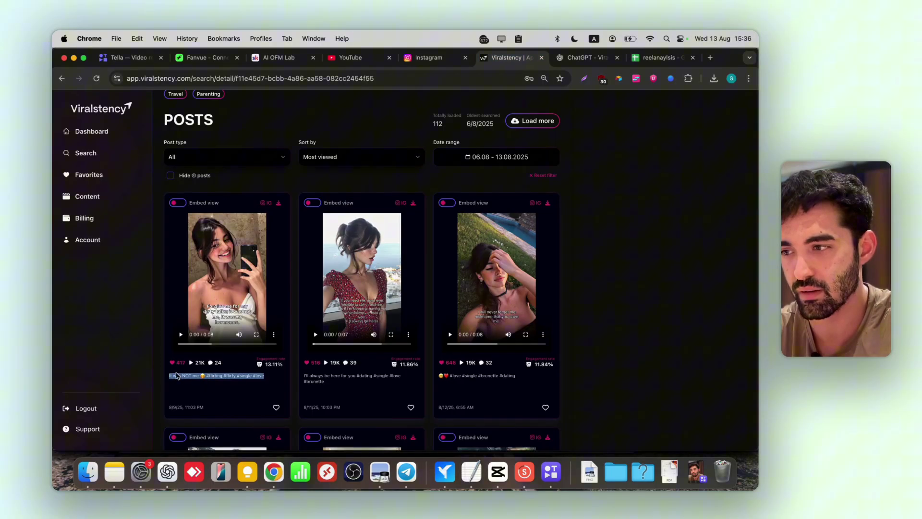
left_click(644, 62)
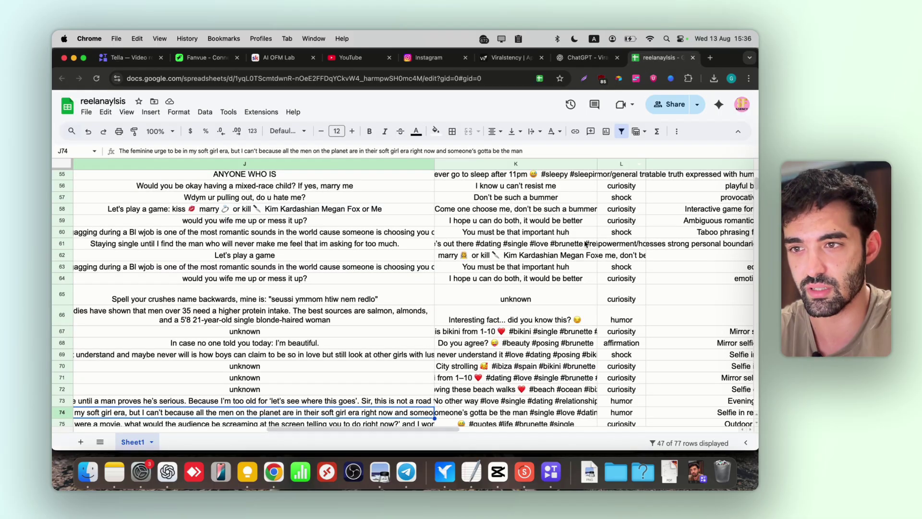
scroll(530, 413, "up", 3)
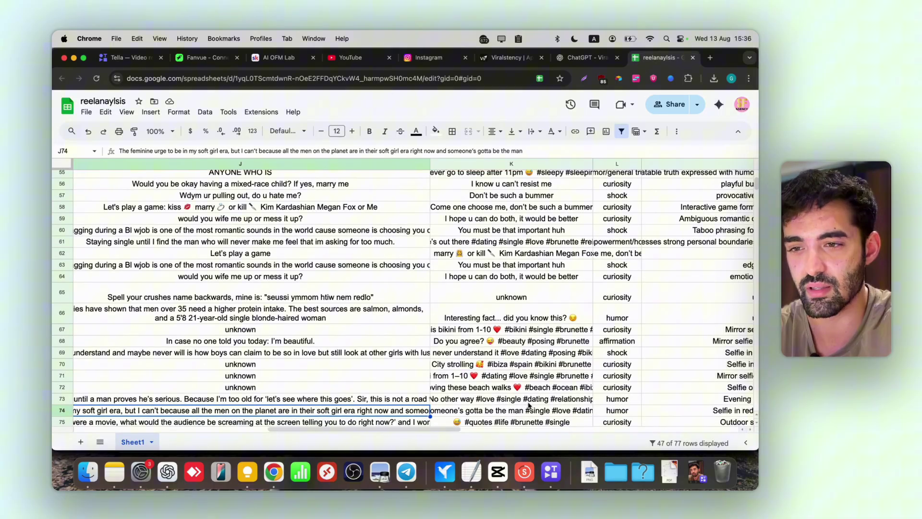
scroll(530, 413, "right", 2)
scroll(528, 405, "up", 3)
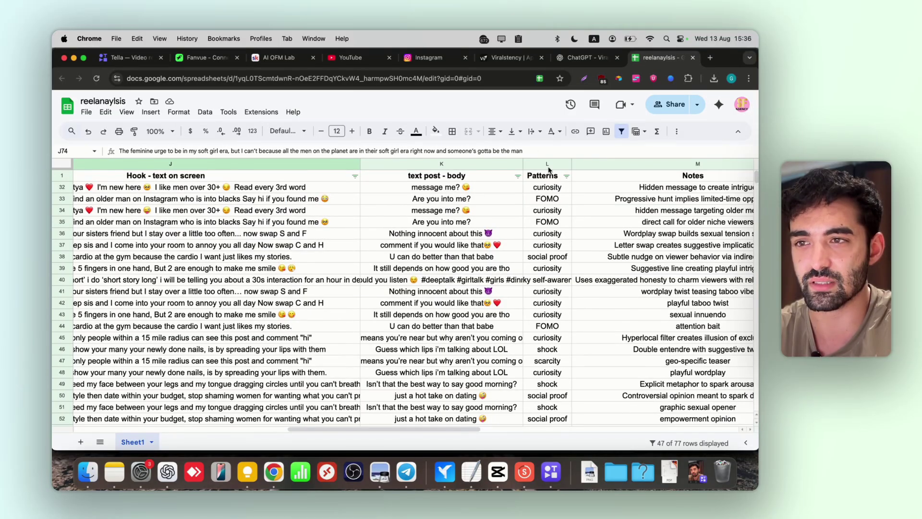
scroll(542, 349, "down", 5)
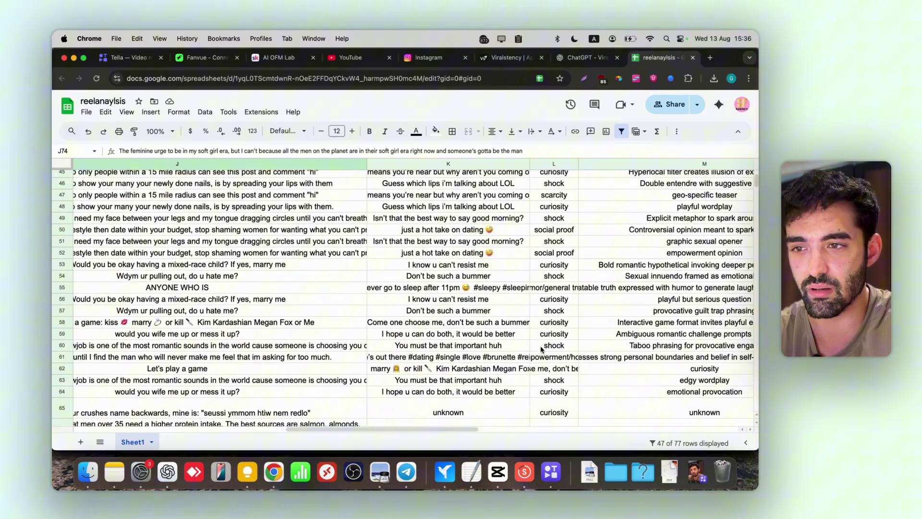
scroll(541, 349, "down", 3)
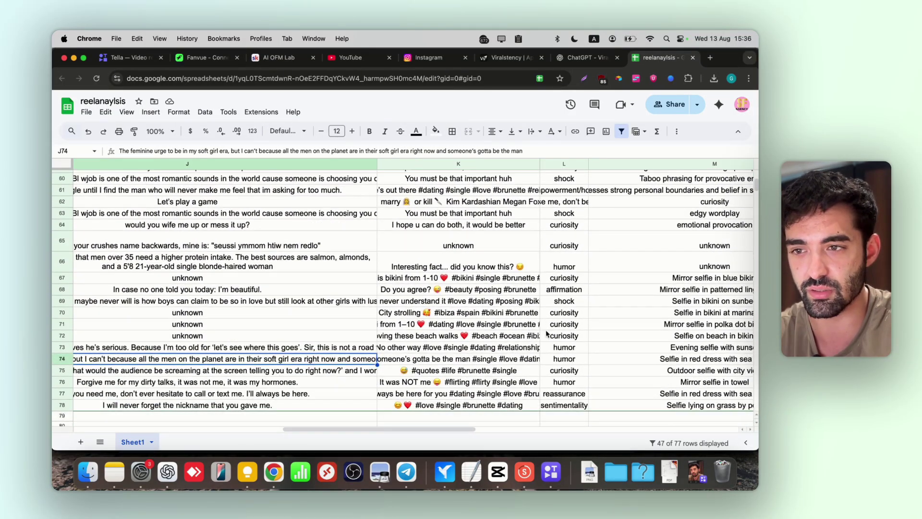
left_click(567, 360)
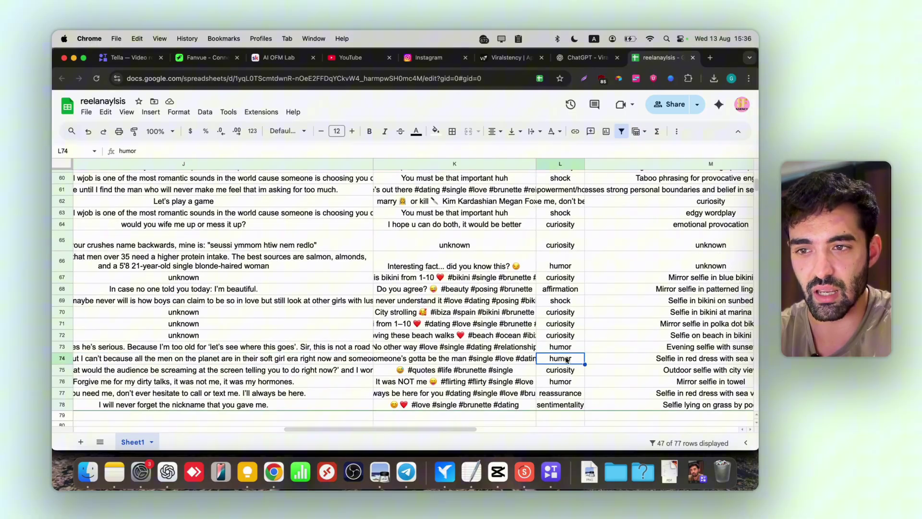
scroll(569, 363, "right", 4)
left_click(563, 366)
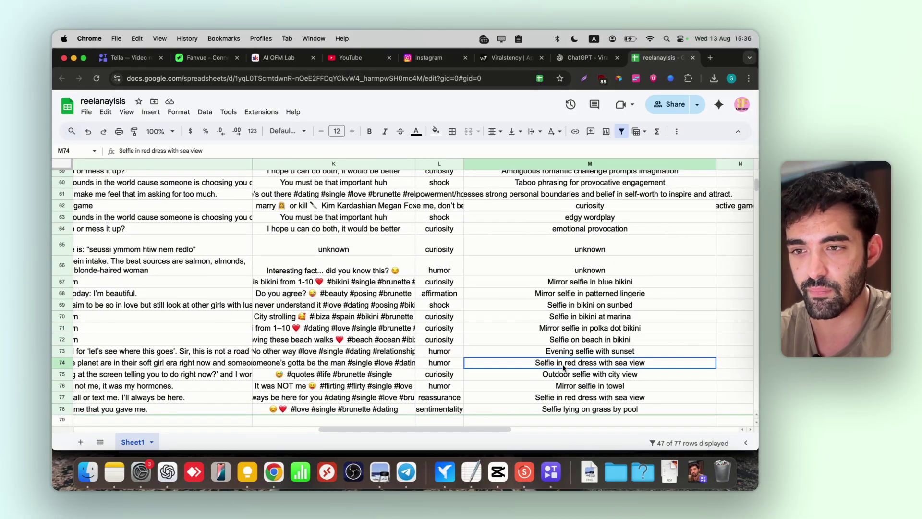
scroll(565, 359, "up", 7)
scroll(575, 211, "down", 8)
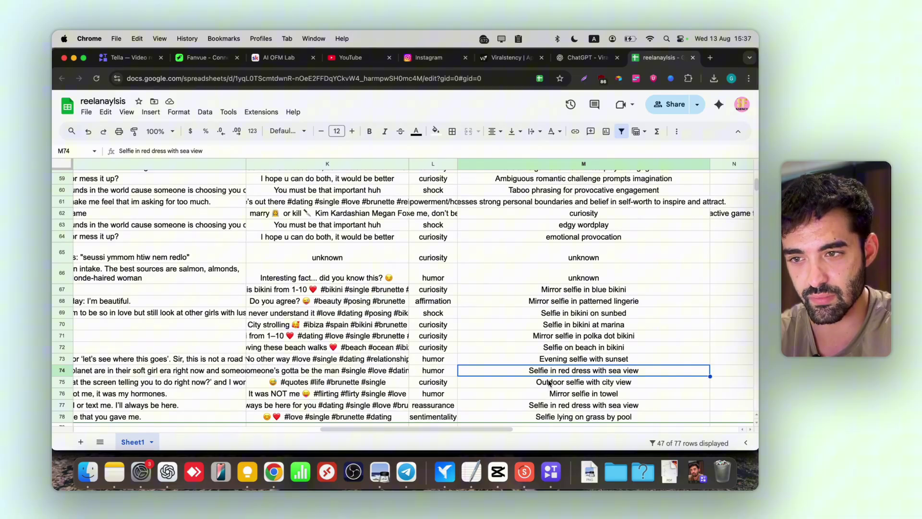
scroll(545, 382, "left", 10)
scroll(544, 383, "left", 3)
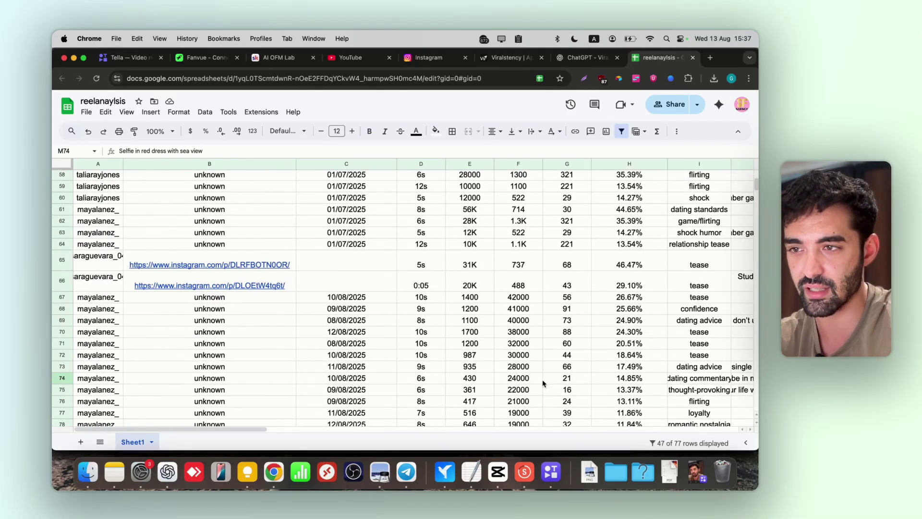
scroll(544, 383, "down", 5)
scroll(544, 383, "up", 5)
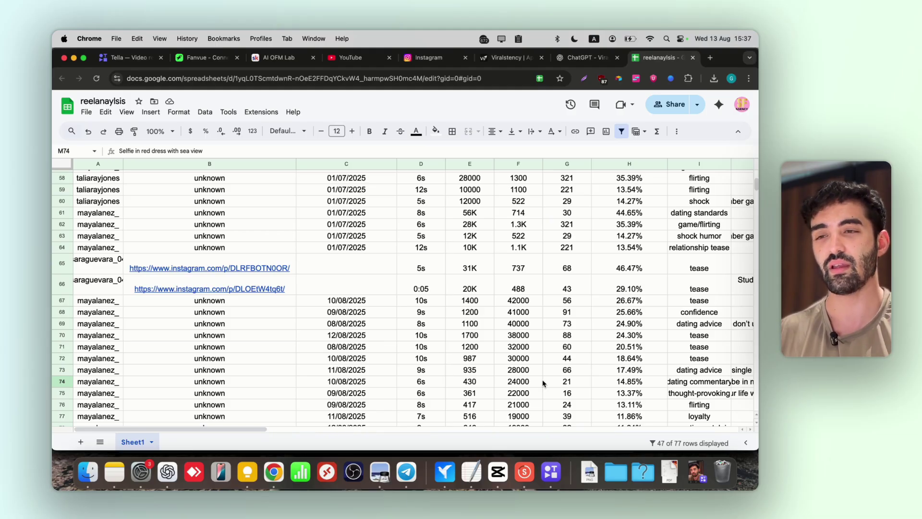
scroll(531, 369, "up", 10)
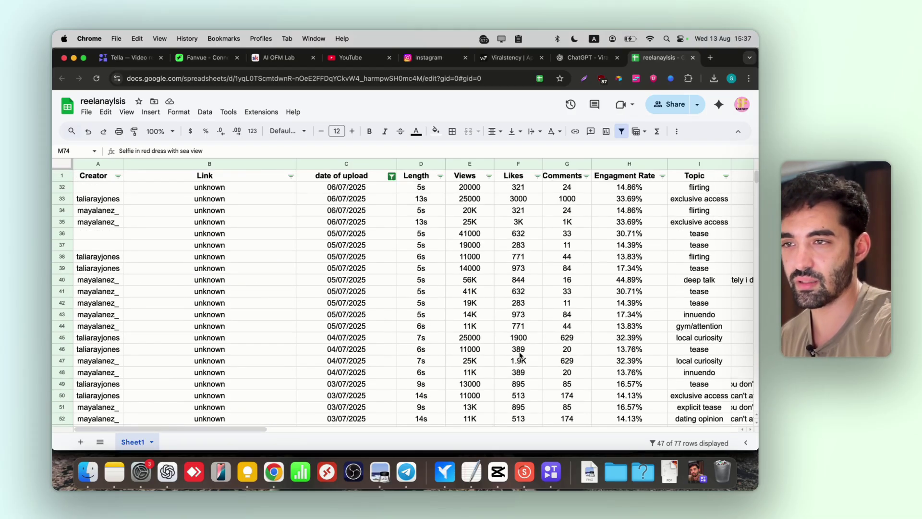
scroll(501, 181, "right", 1)
scroll(500, 181, "right", 3)
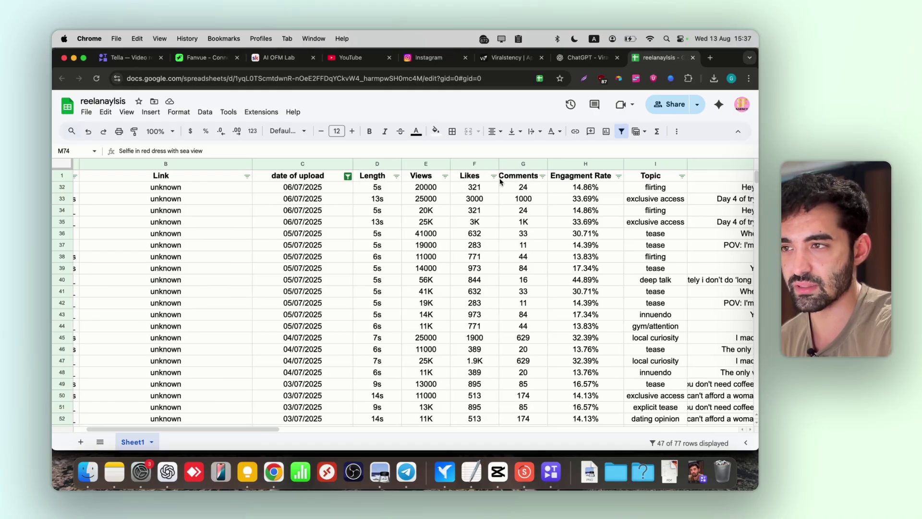
Step: Sort the table by date of upload A to Z, then Z to A for newest first
scroll(501, 182, "left", 3)
left_click(392, 176)
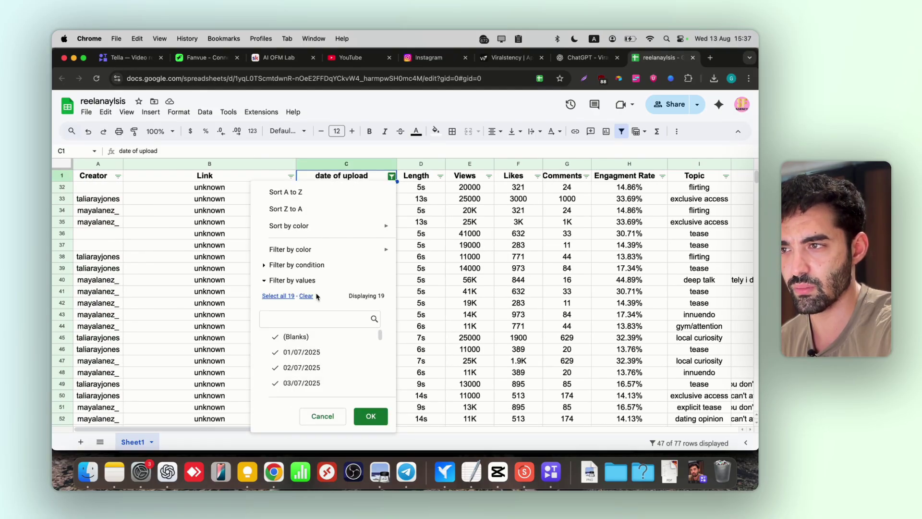
left_click(291, 192)
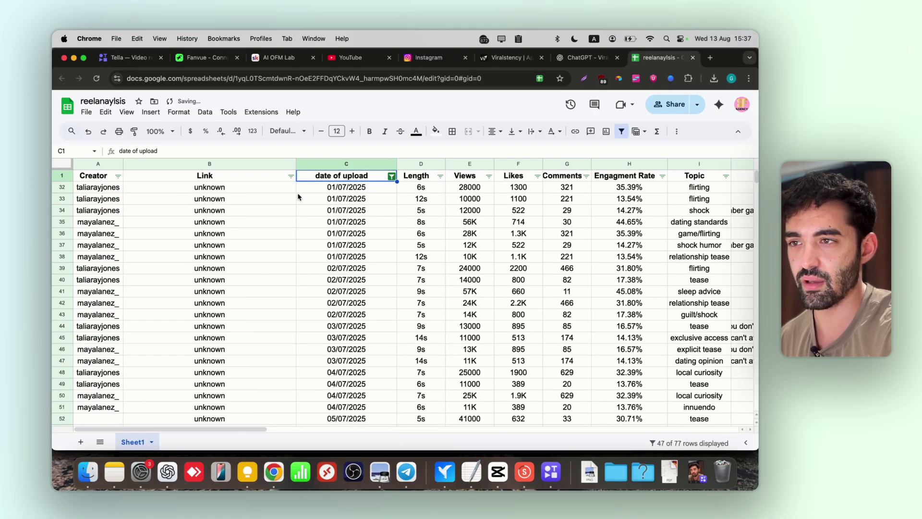
left_click(392, 177)
left_click(333, 208)
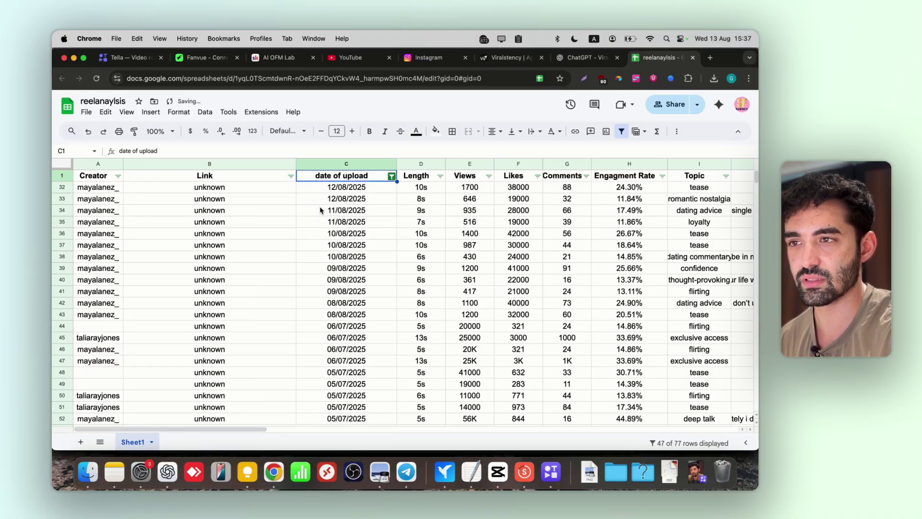
Step: Check the newest 12/08/2025 reel's length, views, 38000 likes, comments and engagement rate
left_click(348, 191)
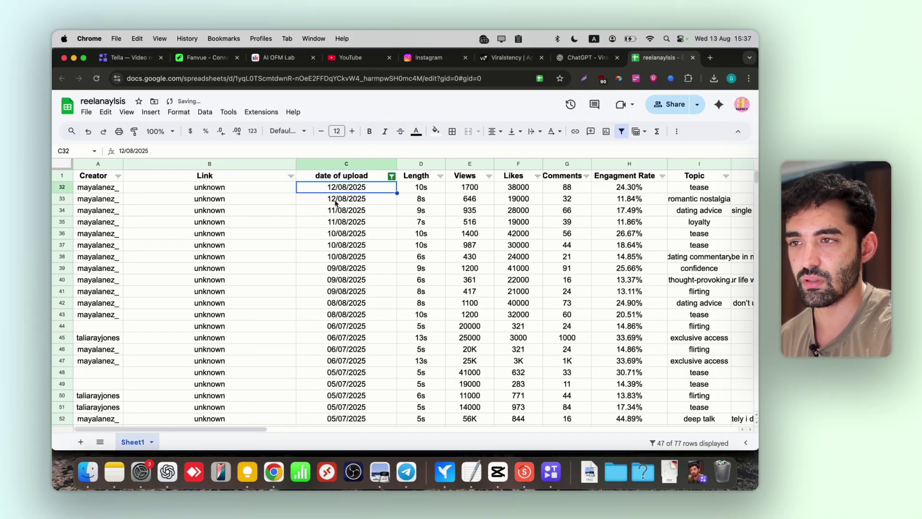
left_click(365, 212)
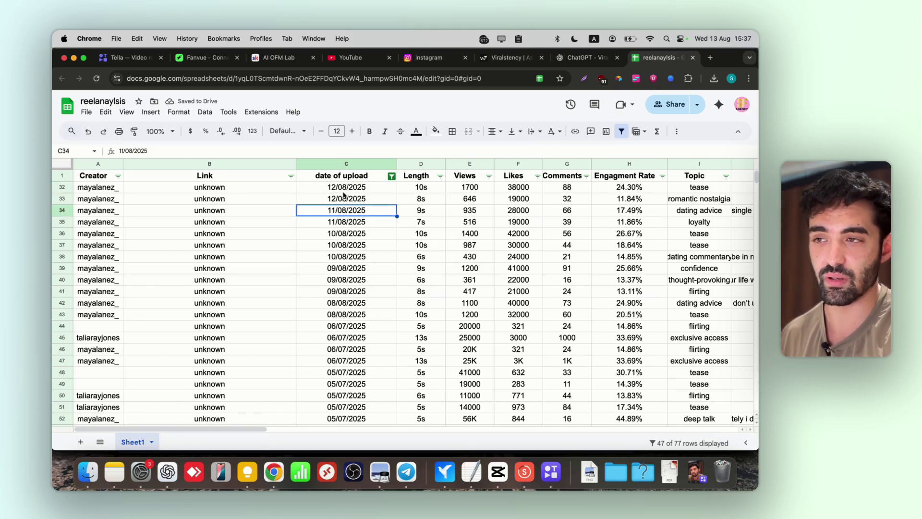
left_click(333, 188)
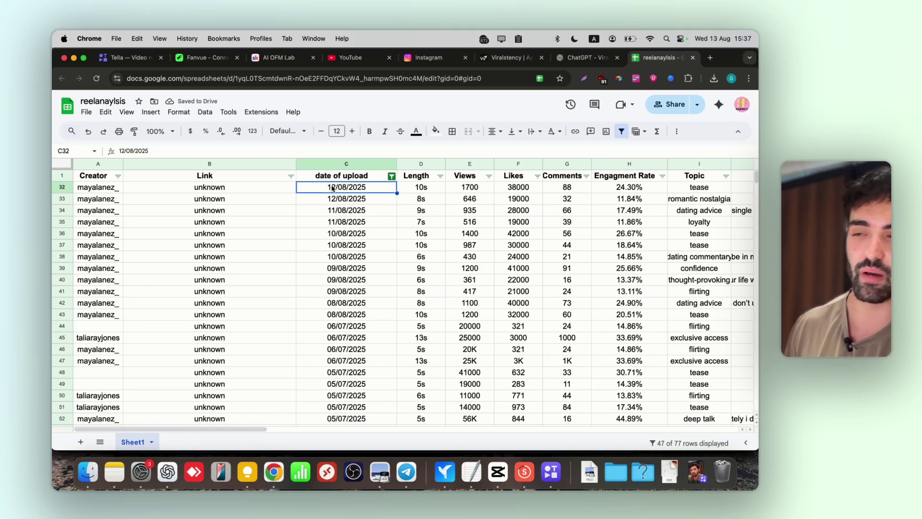
left_click(425, 191)
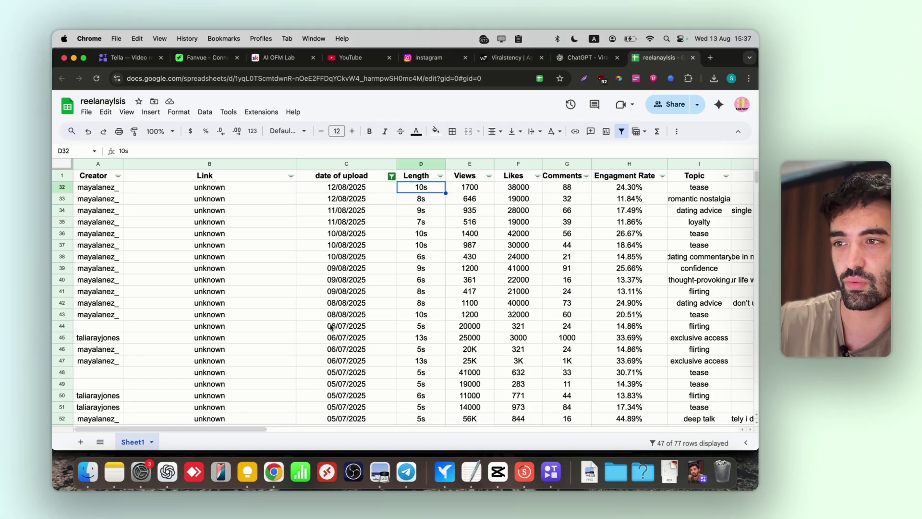
scroll(372, 329, "right", 2)
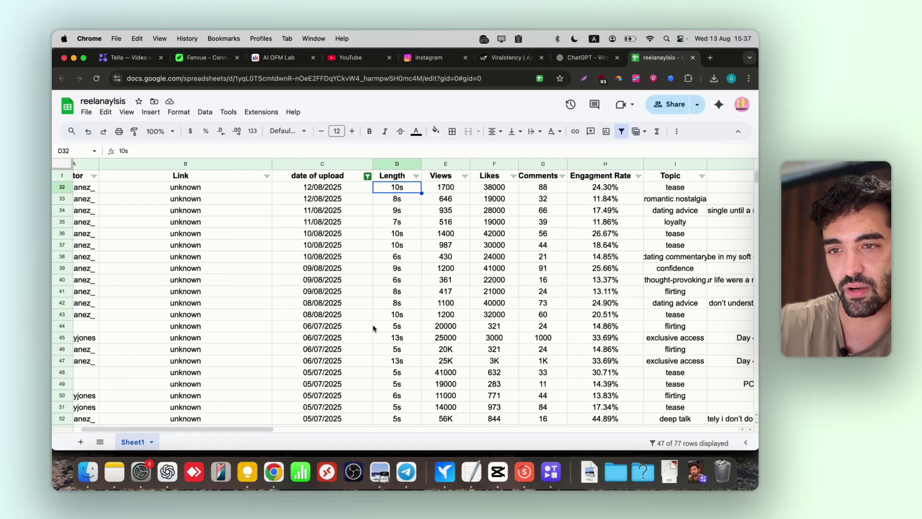
scroll(373, 329, "right", 1)
scroll(374, 328, "right", 1)
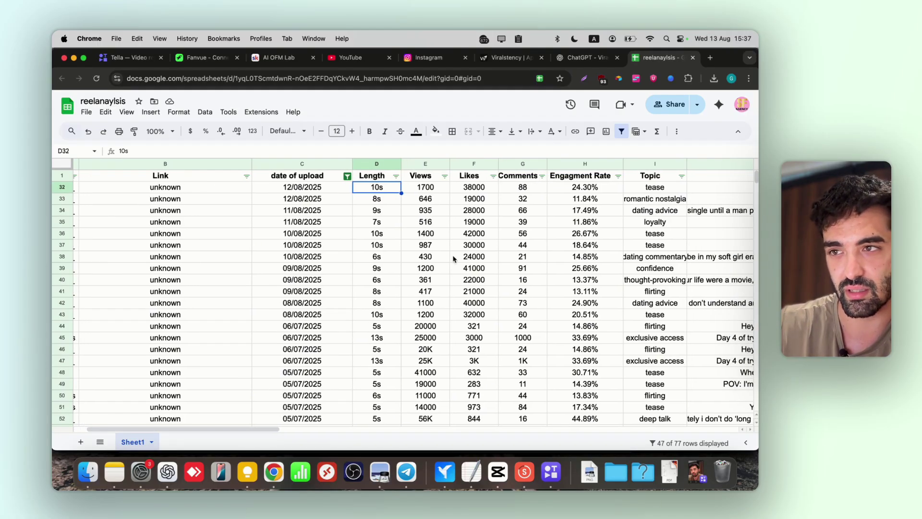
left_click(586, 192)
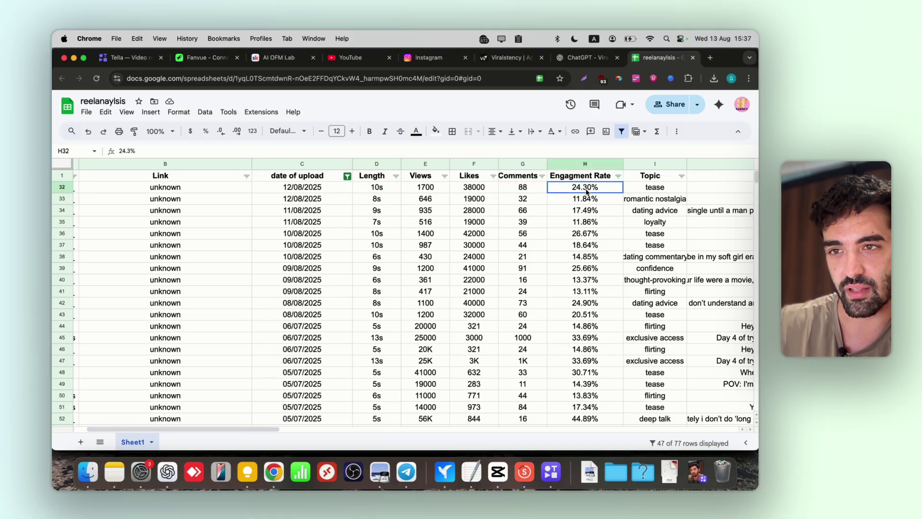
left_click(533, 191)
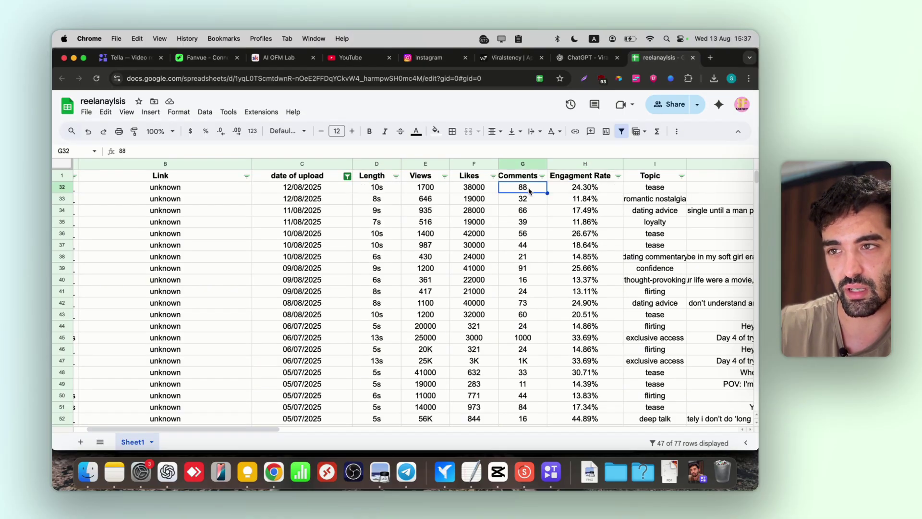
left_click(495, 192)
left_click(420, 191)
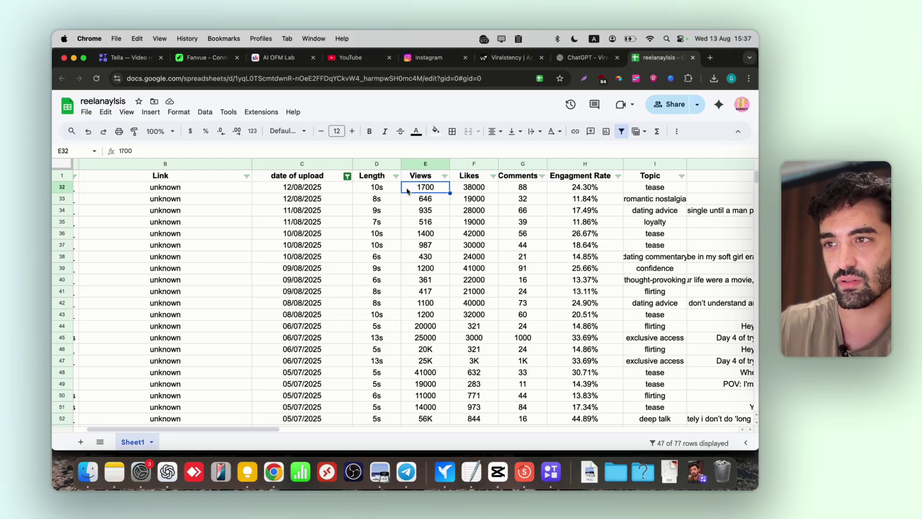
left_click(387, 191)
scroll(321, 228, "left", 3)
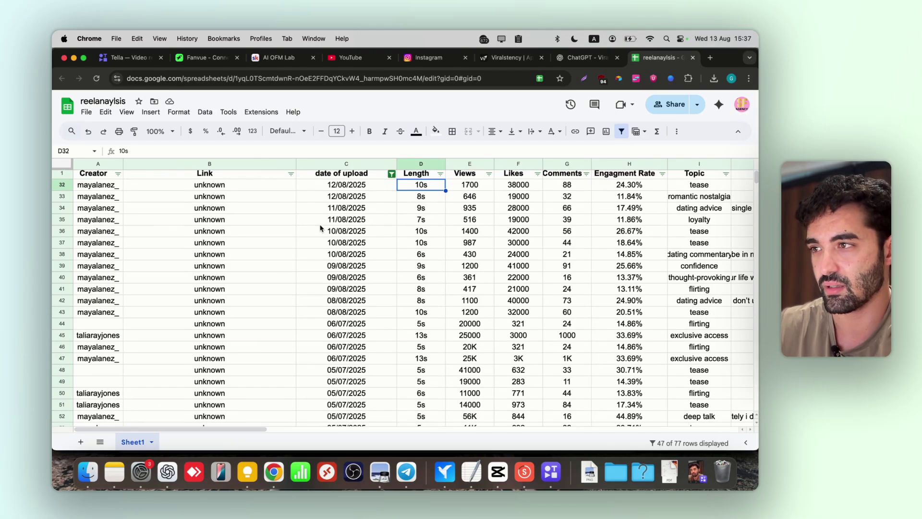
scroll(321, 228, "right", 3)
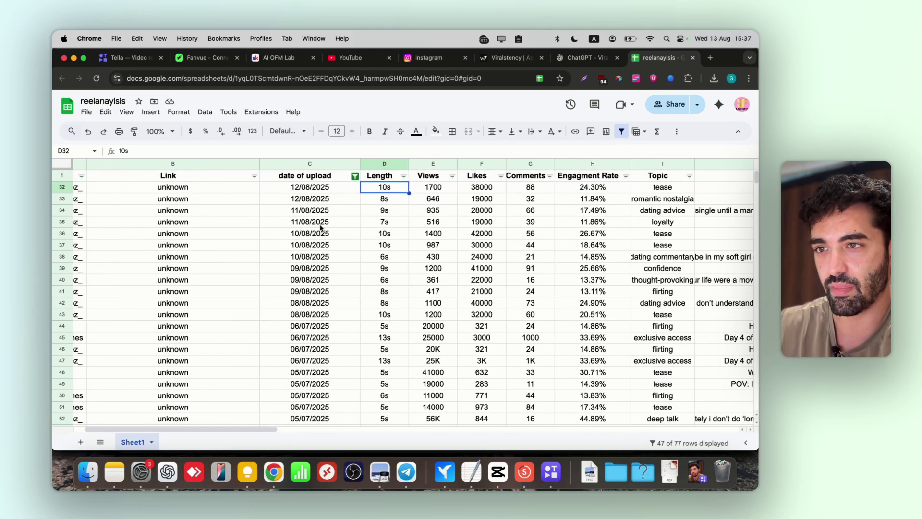
left_click(485, 190)
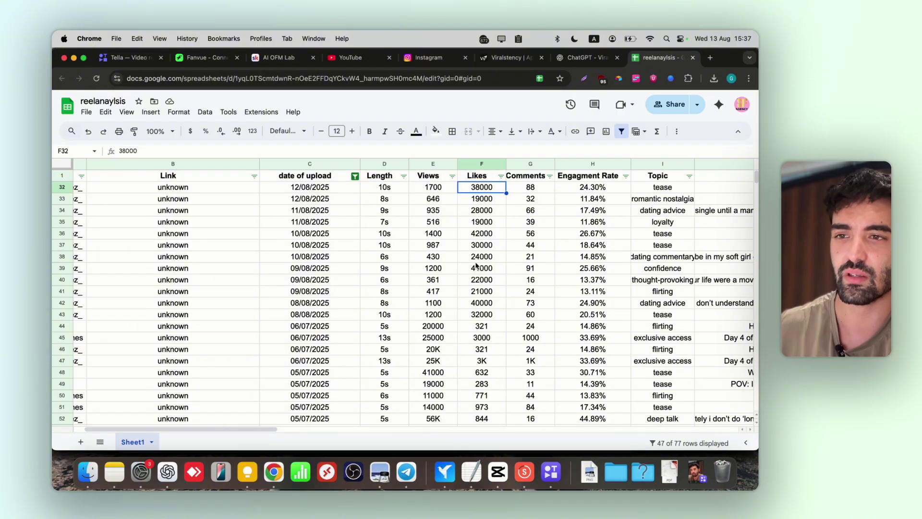
scroll(476, 266, "left", 1)
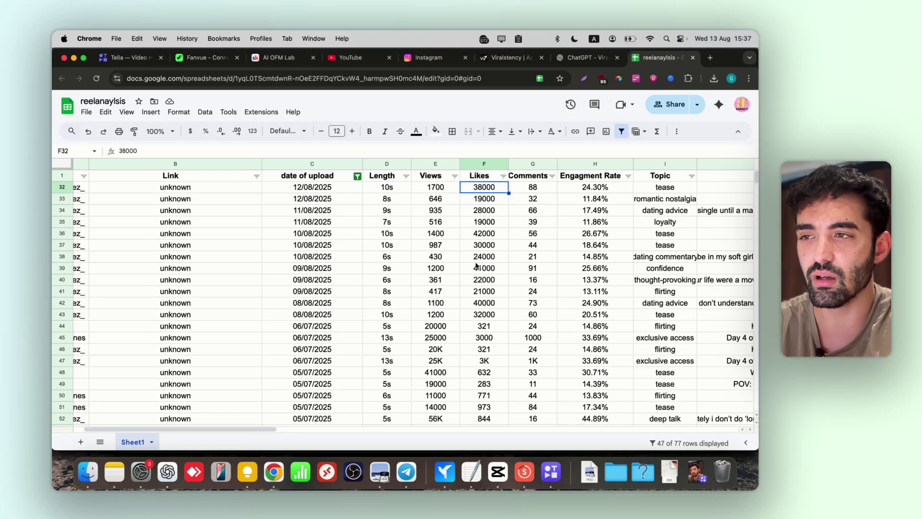
scroll(463, 359, "left", 3)
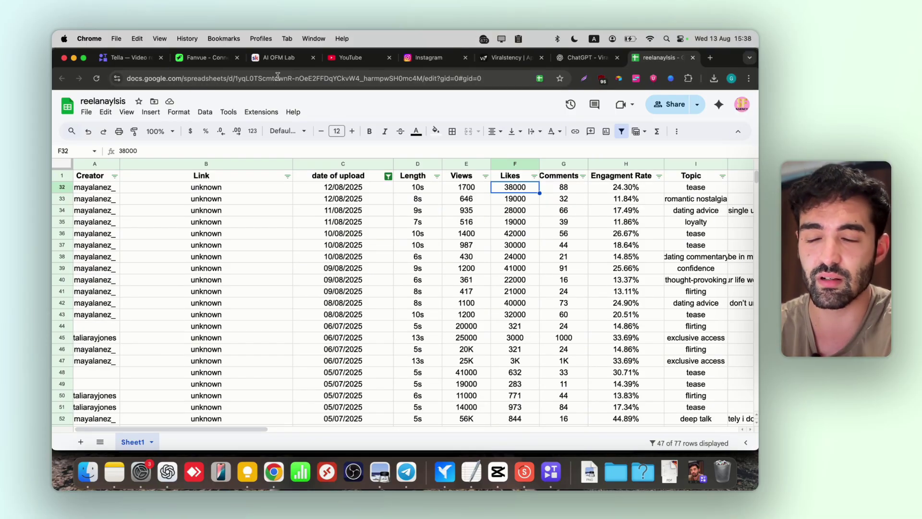
left_click(278, 58)
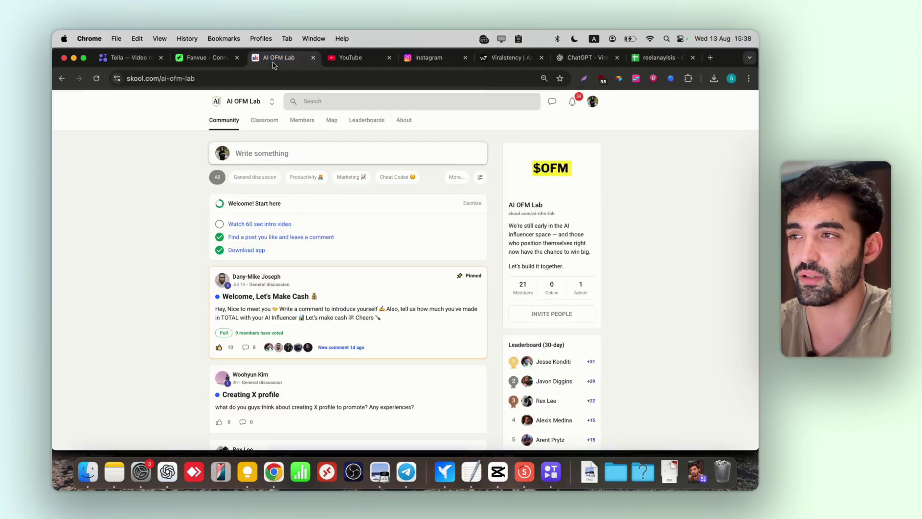
left_click(649, 68)
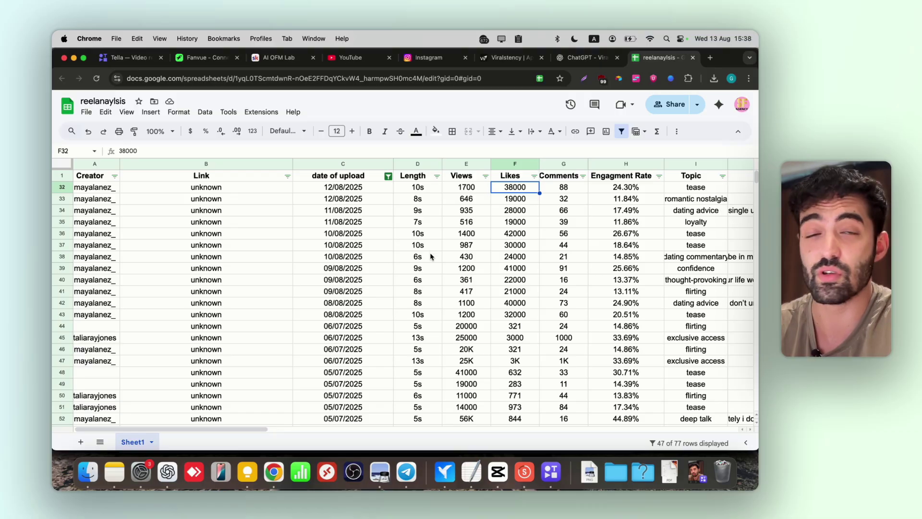